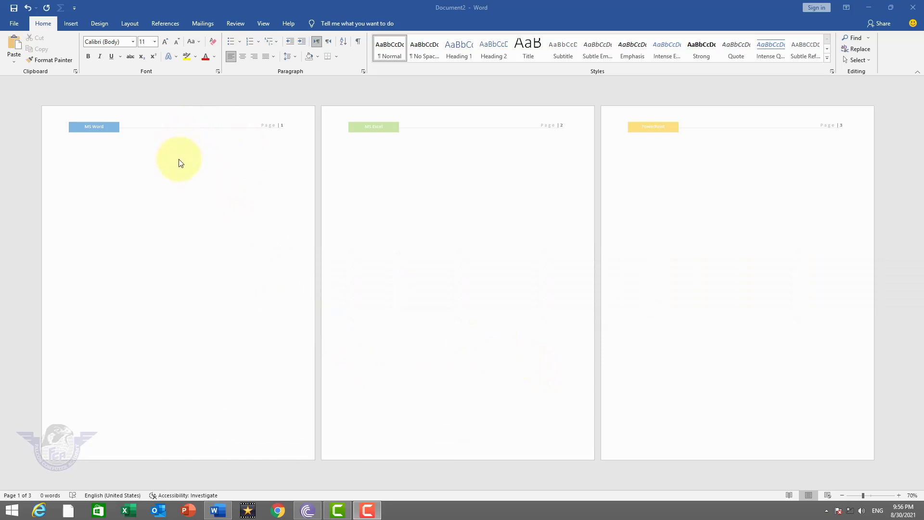
- Examine the coloured section labels and page numbers in the sample document's page headers
scroll(177, 172, up, 4)
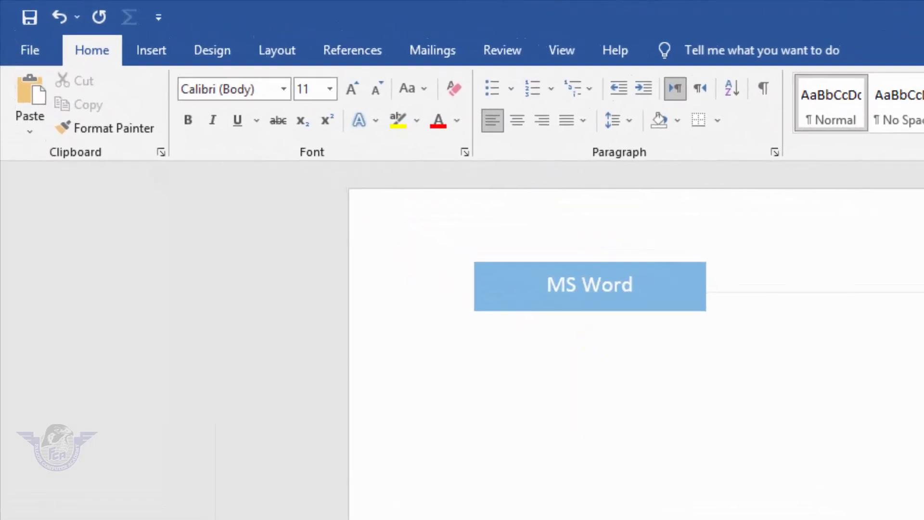
scroll(602, 307, down, 15)
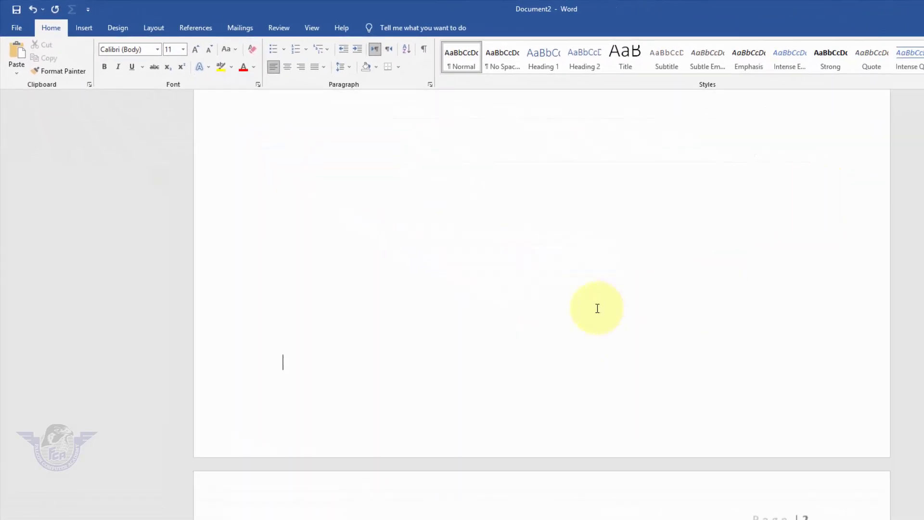
scroll(847, 354, down, 15)
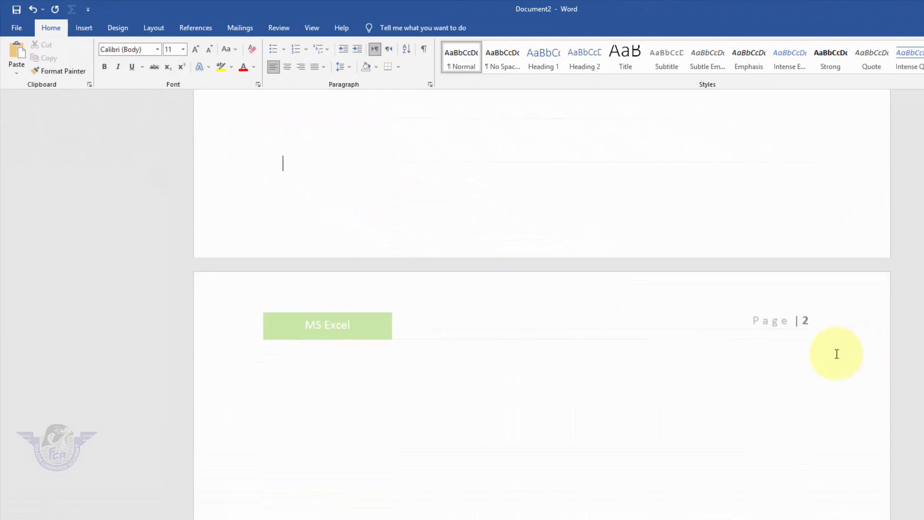
scroll(835, 356, down, 5)
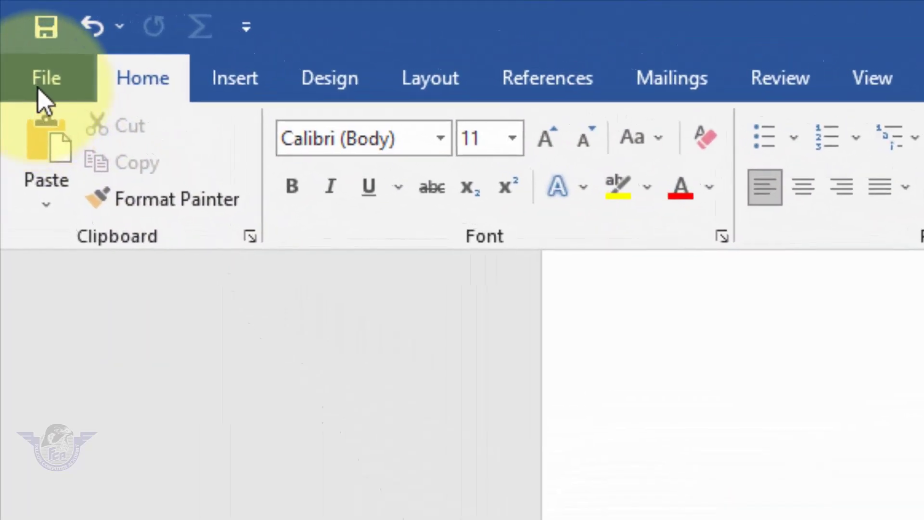
- Create a new blank document
click(42, 78)
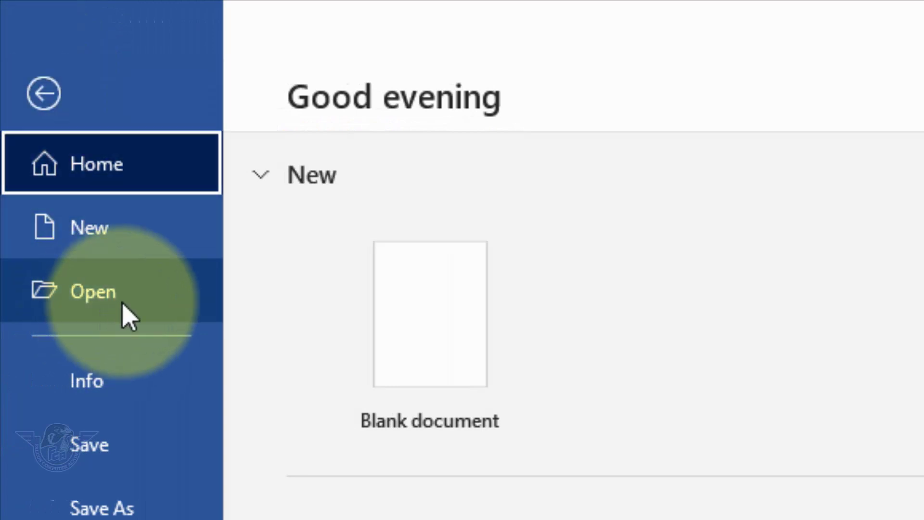
click(132, 246)
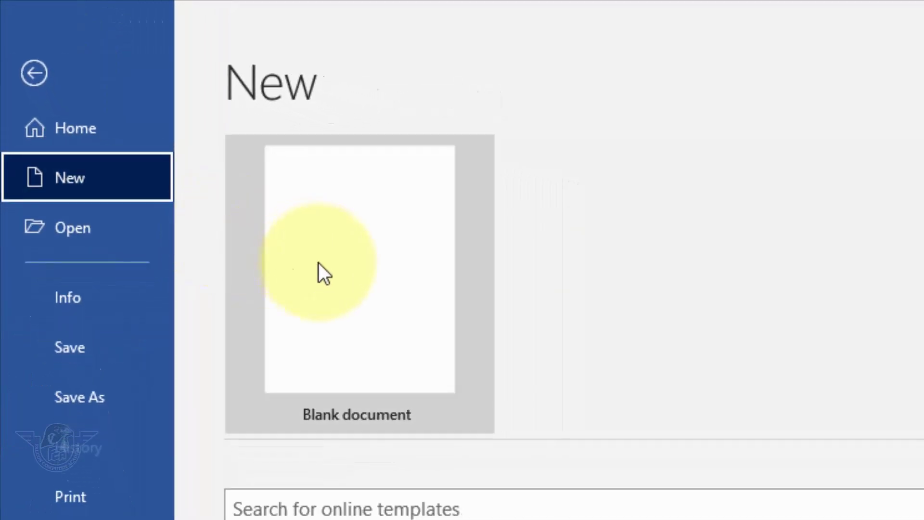
click(336, 281)
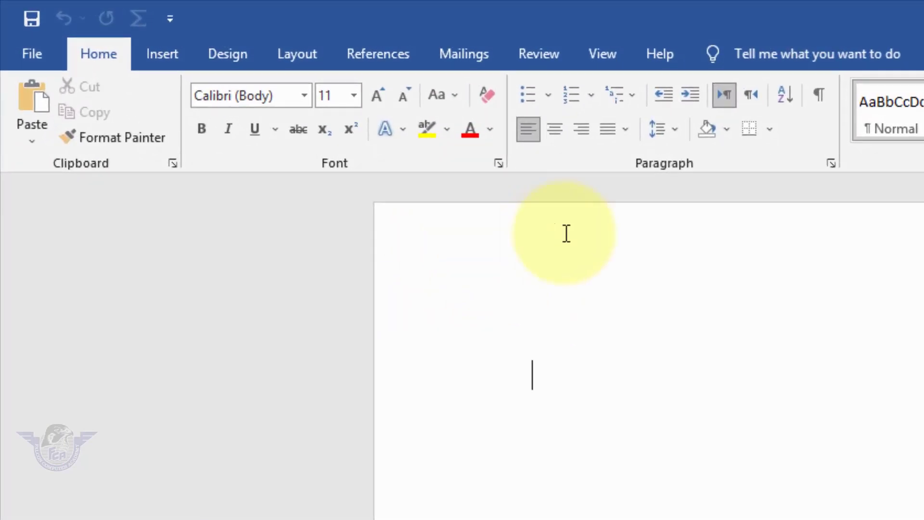
- Turn on the ruler display for the new document
click(595, 67)
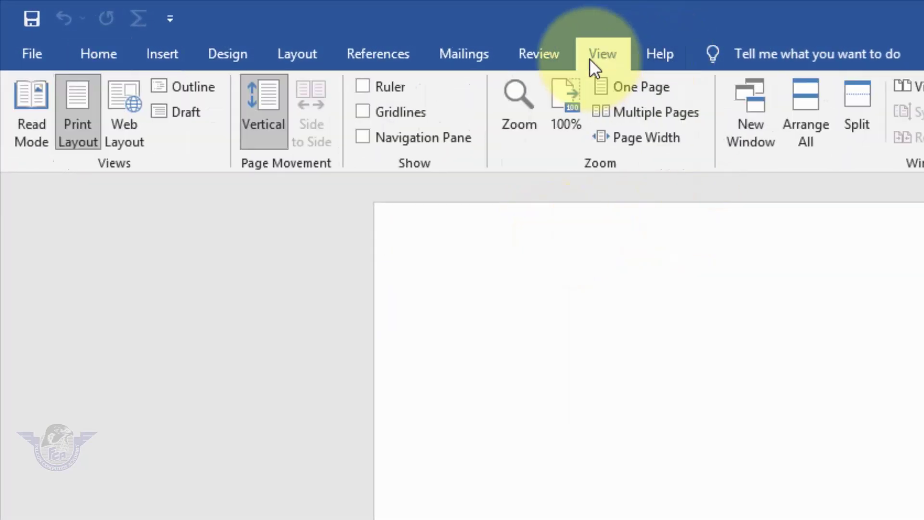
click(385, 91)
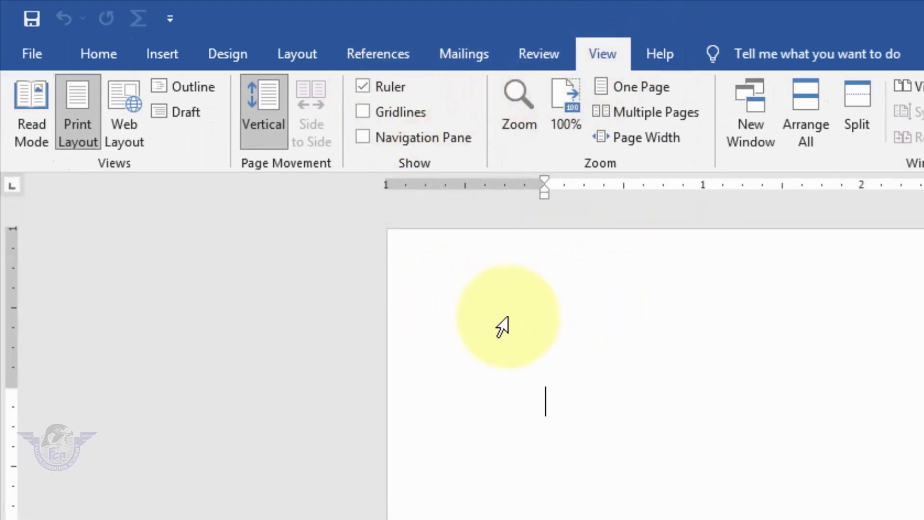
drag(12, 385, 6, 390)
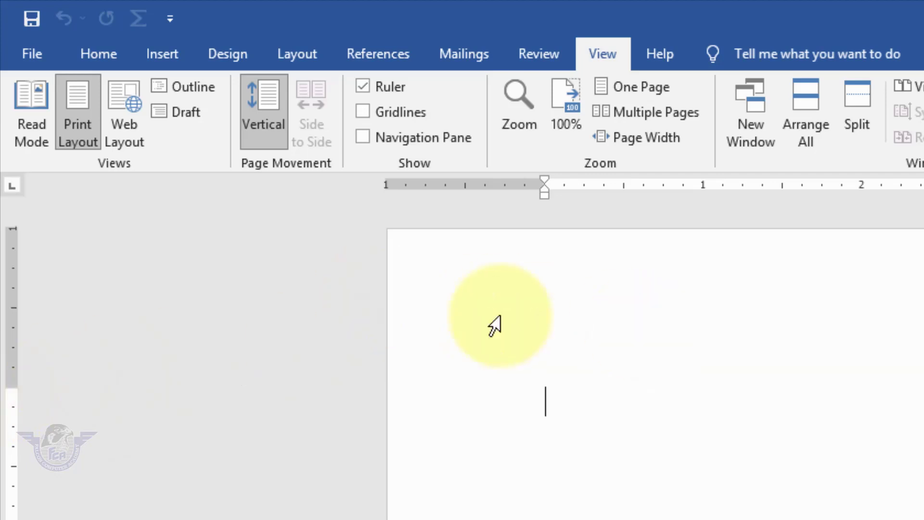
- Open the blank document's page header for editing
double_click(561, 286)
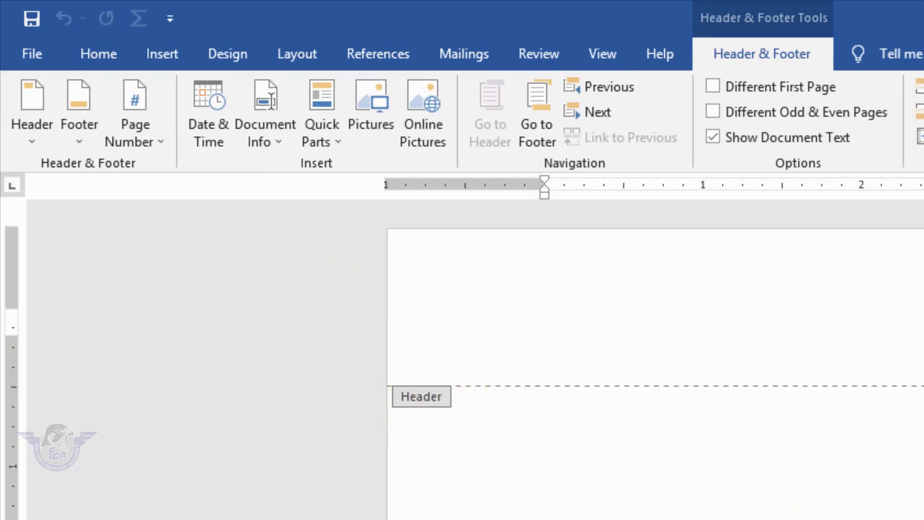
double_click(656, 509)
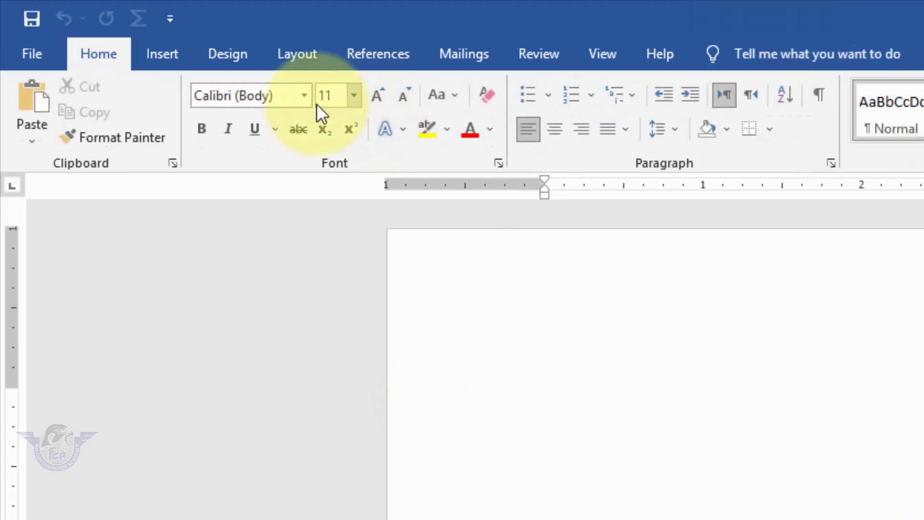
click(156, 56)
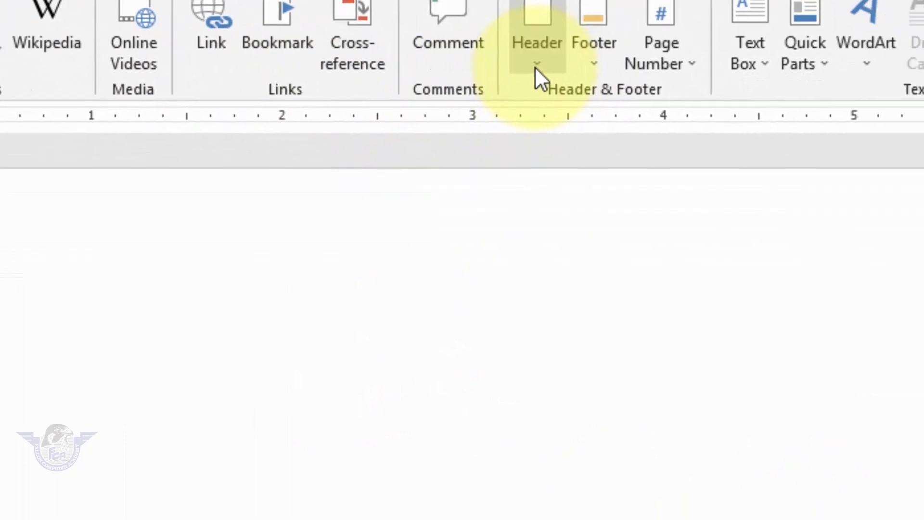
click(535, 67)
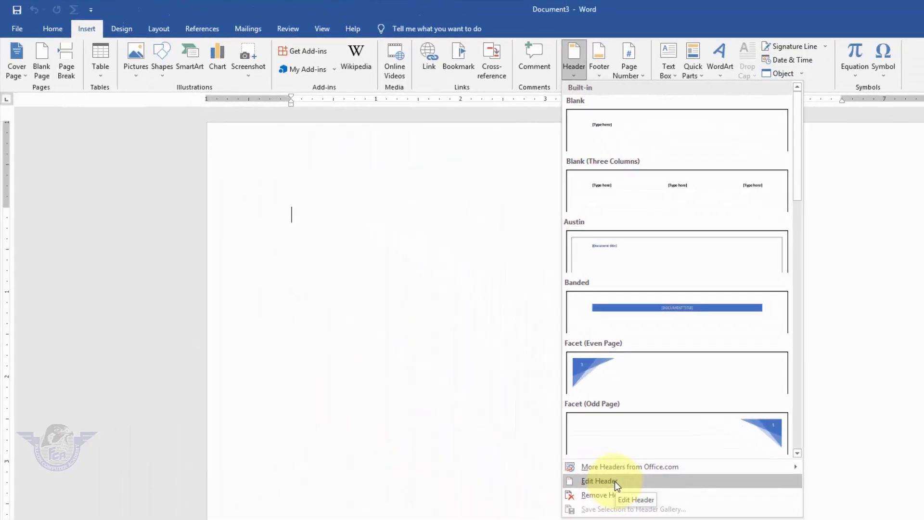
click(265, 438)
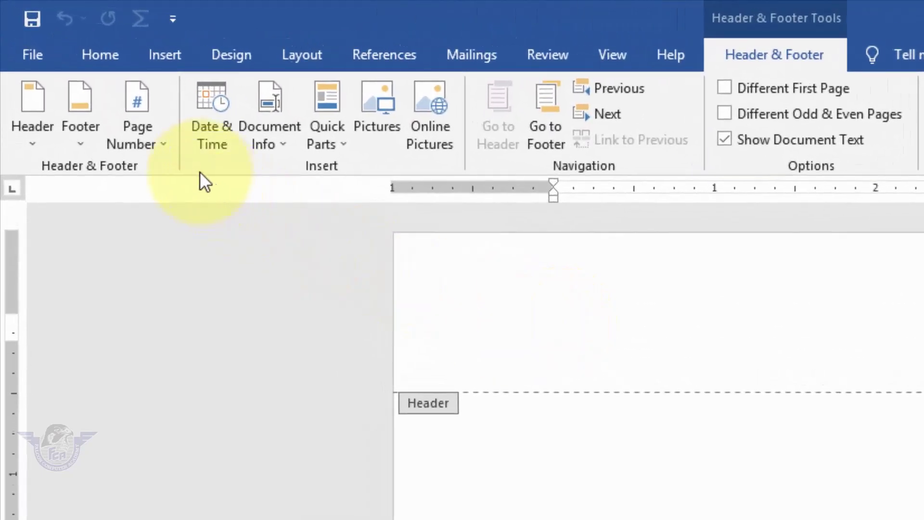
- Insert an Accent Bar 2 page number at the top of the page
click(158, 146)
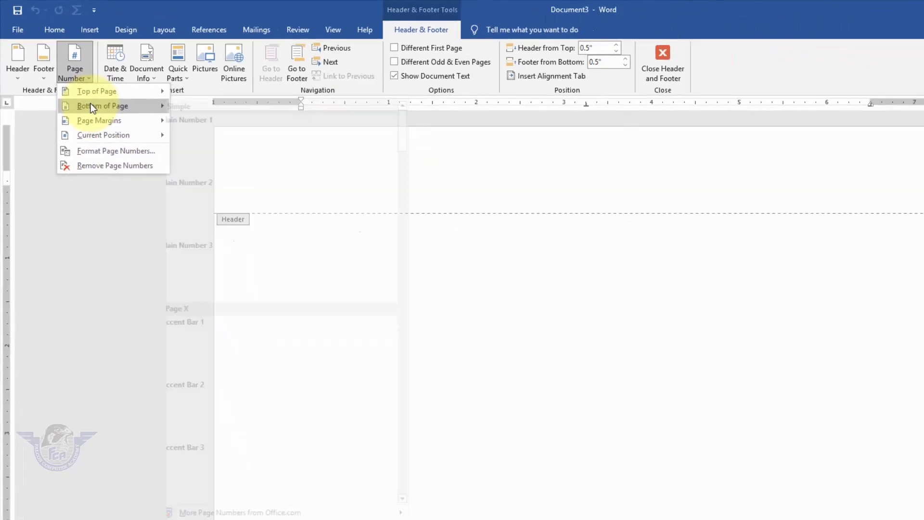
mouse_move(93, 107)
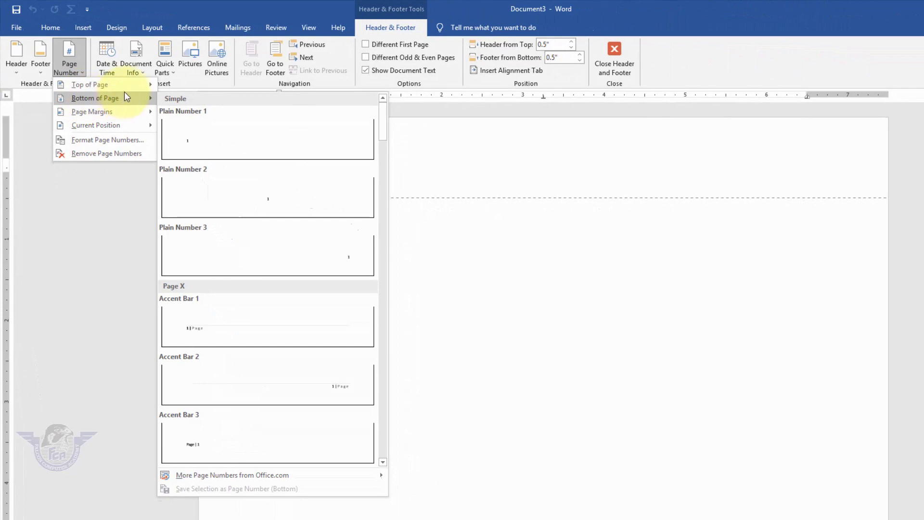
mouse_move(134, 91)
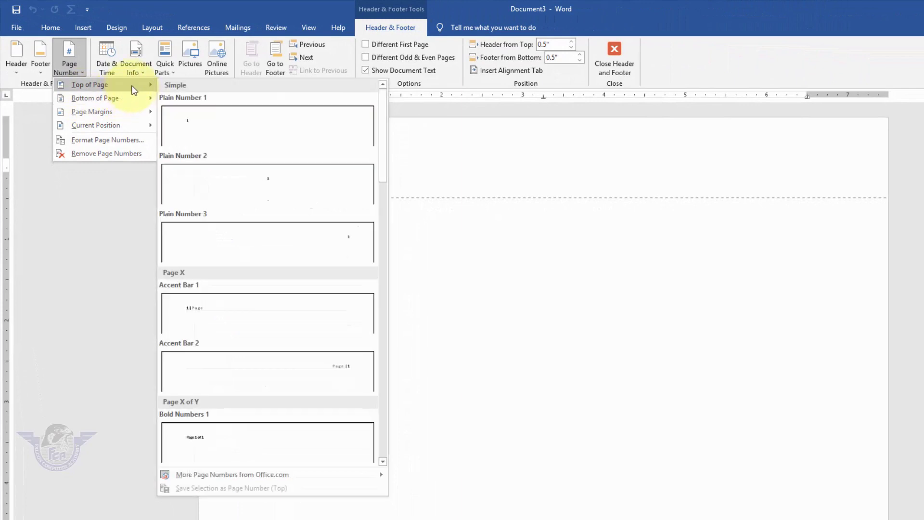
click(331, 373)
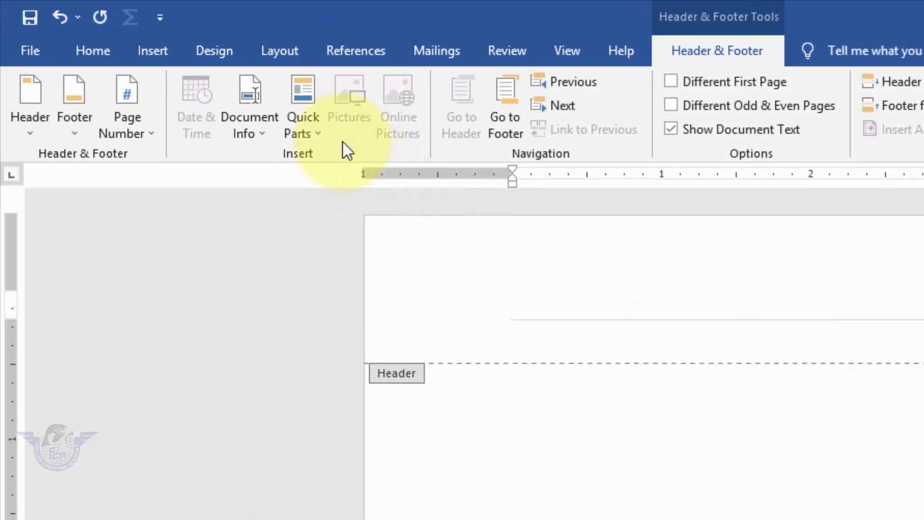
- Draw a rectangle about 1.9 inches wide in the header, covering the left end of the accent line
click(155, 56)
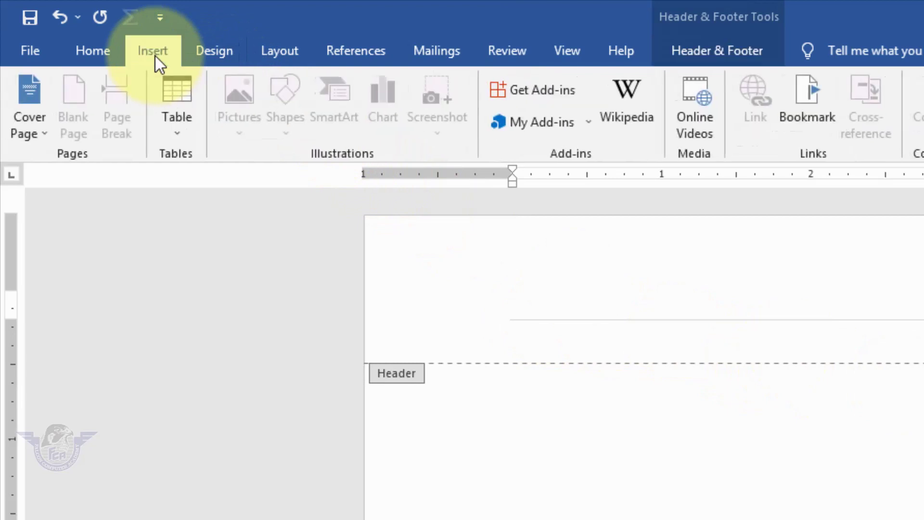
click(623, 279)
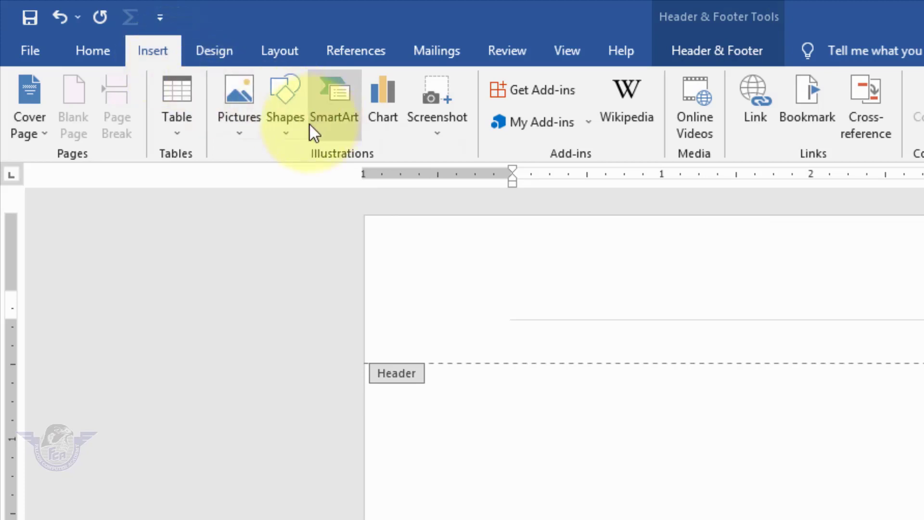
click(282, 131)
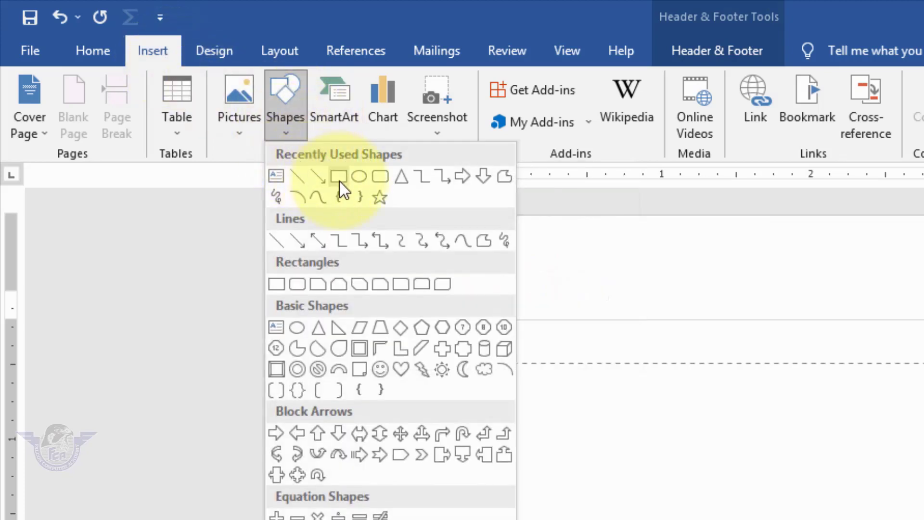
click(340, 180)
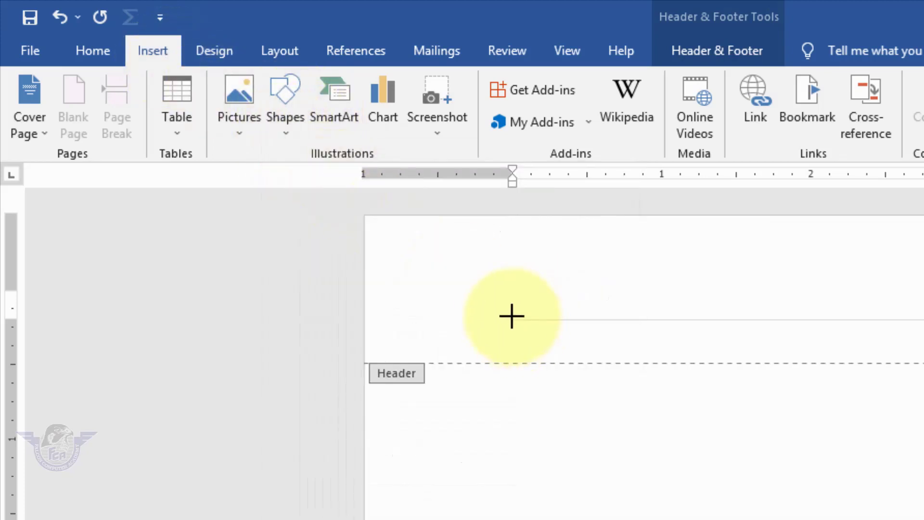
drag(489, 290, 768, 347)
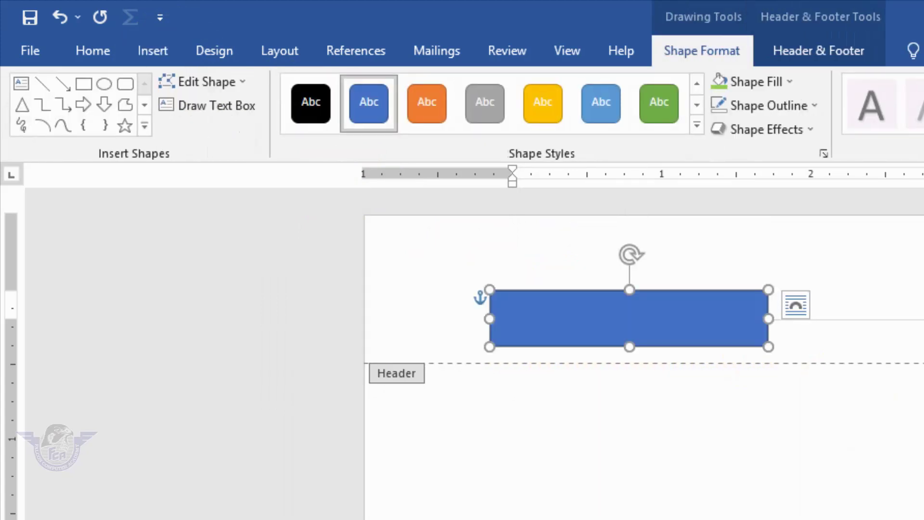
- Remove the header rectangle's outline and label it "MS Word", returning to the document body
click(814, 107)
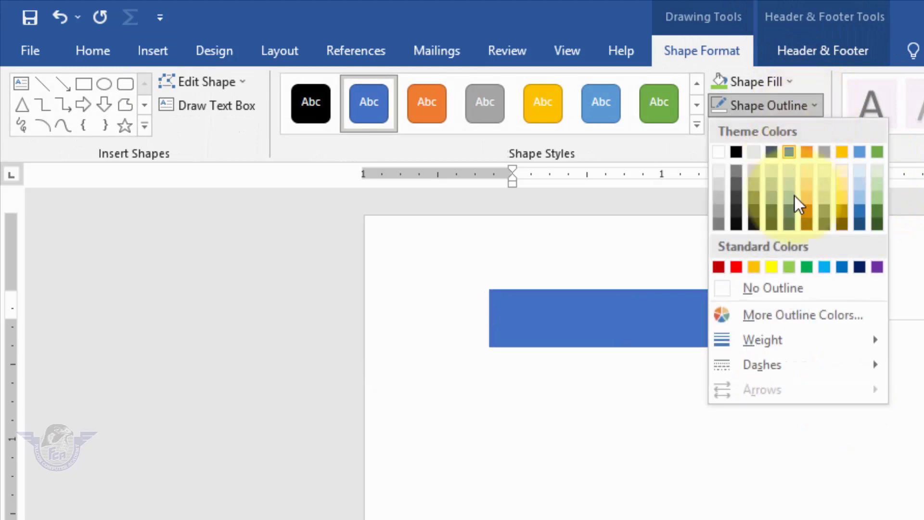
click(772, 289)
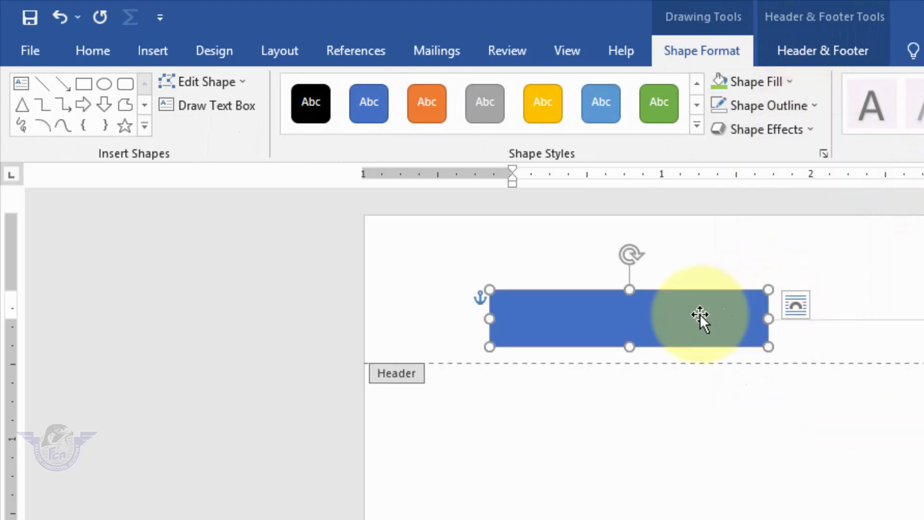
text(MS Wo)
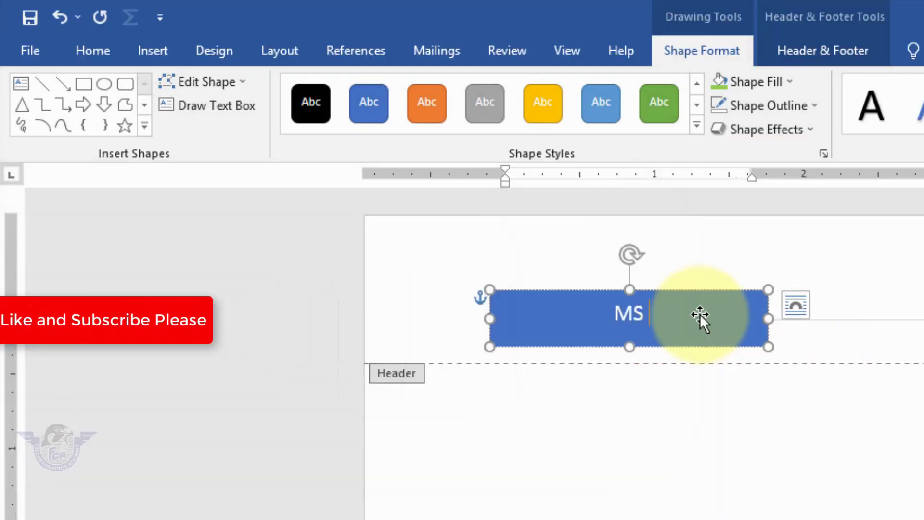
text(rd)
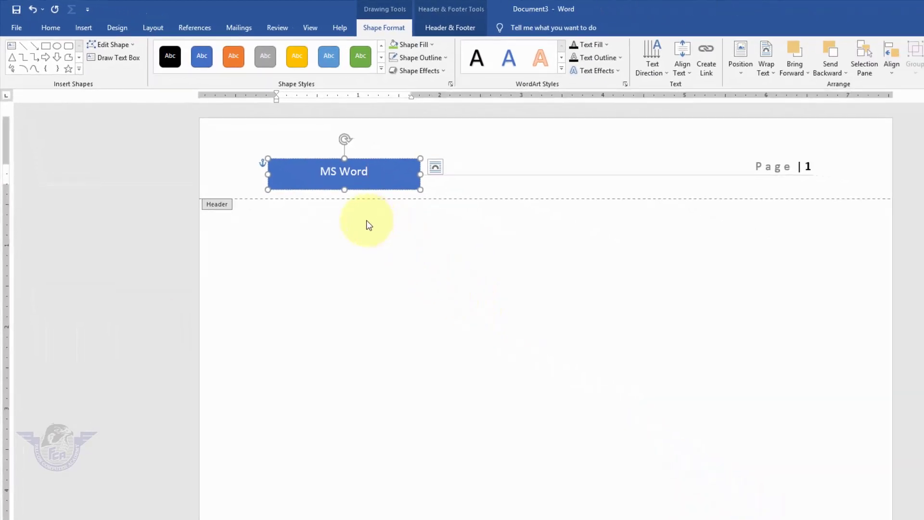
double_click(344, 278)
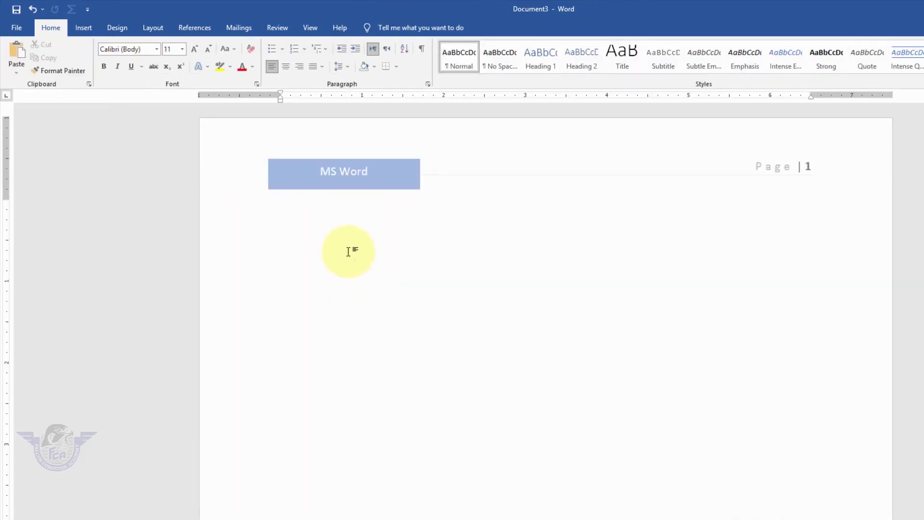
- Reopen the header for editing and close it again to return to the document body
double_click(401, 157)
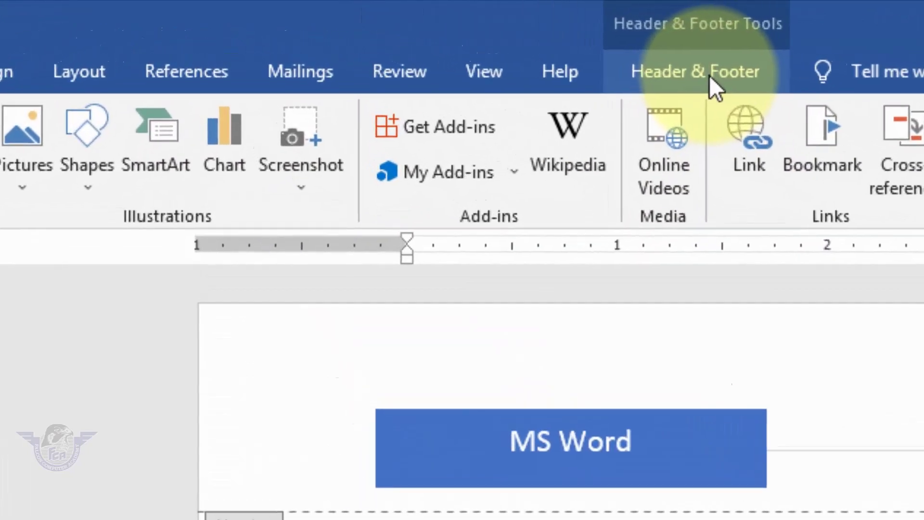
click(520, 48)
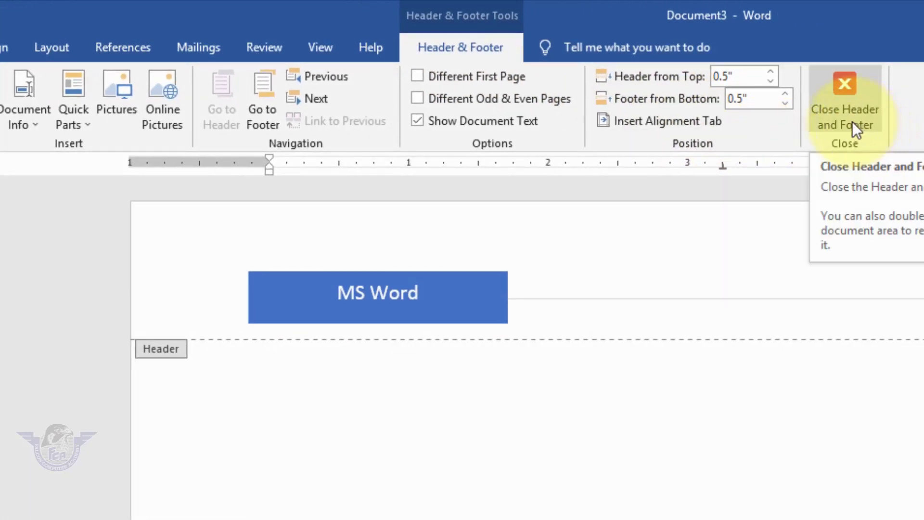
click(852, 123)
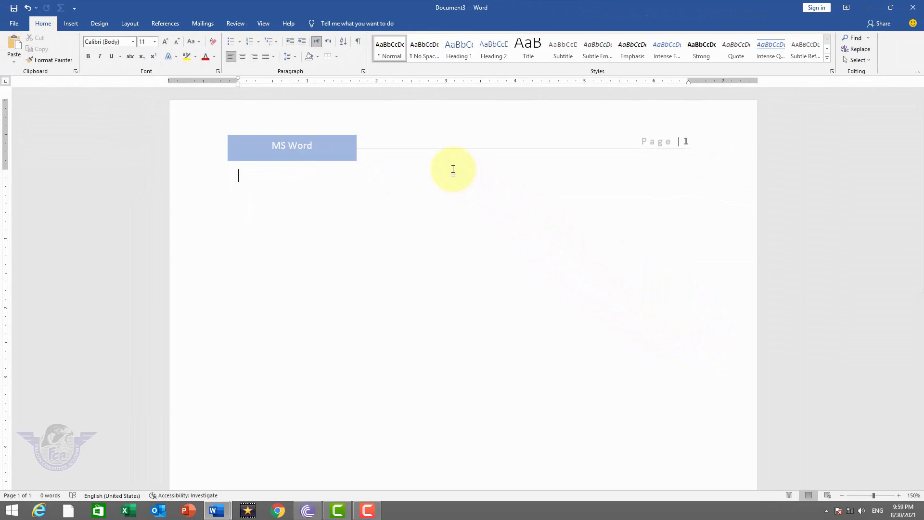
- Extend the document to four pages by adding empty paragraphs in the body
key(ctrl+Return)
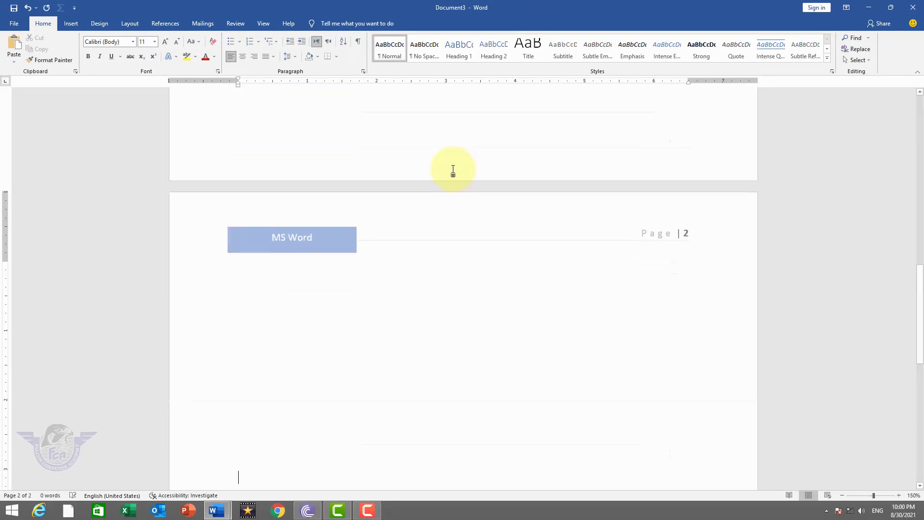
scroll(454, 171, down, 5)
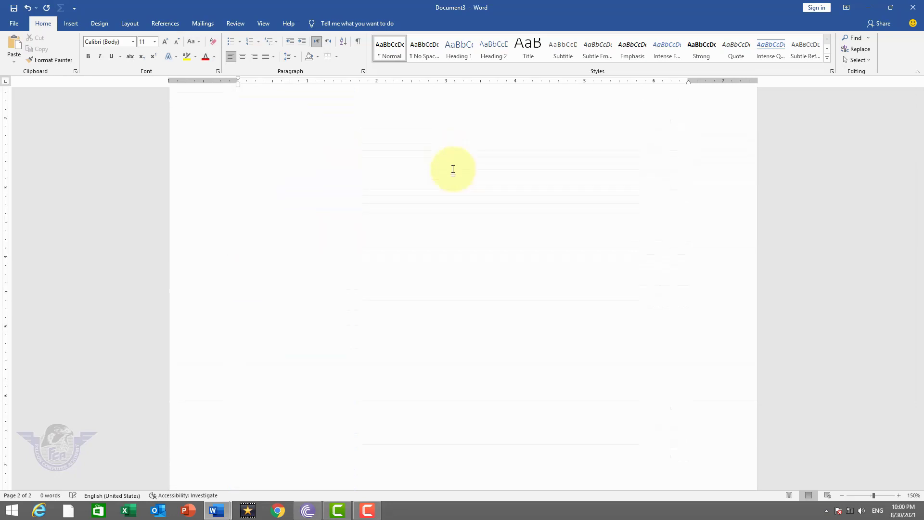
key(Return)
key(Return)
key(Return)
key(Return)
key(Return)
key(Return)
key(Return)
key(Return)
key(Return)
key(Return)
key(Return)
key(Return)
key(Return)
key(Return)
key(Return)
key(Return)
key(Return)
key(Return)
key(Return)
key(Return)
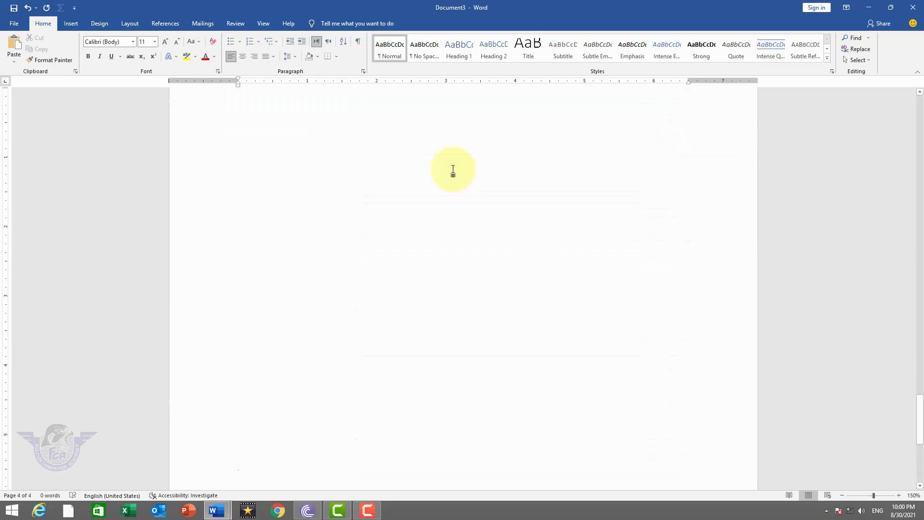
- Undo the empty paragraphs added in the body so the document is back to a single page
scroll(428, 191, up, 10)
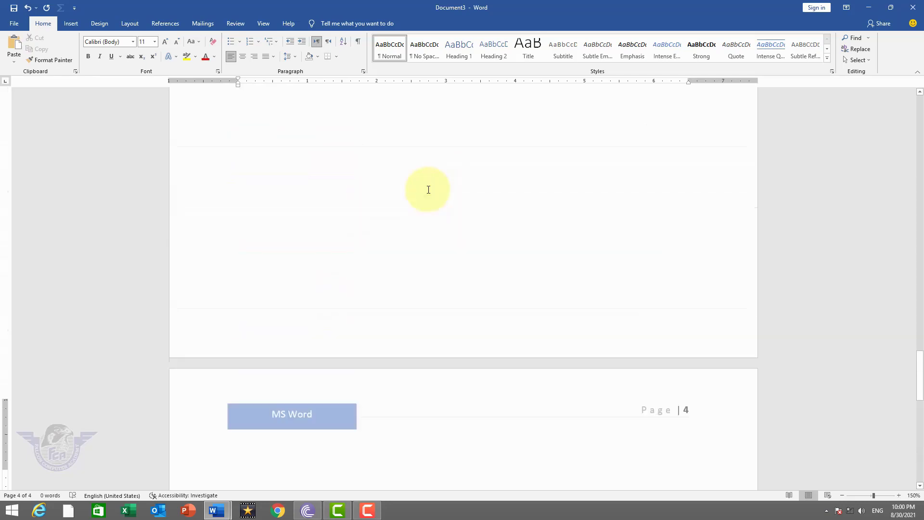
scroll(428, 189, up, 4)
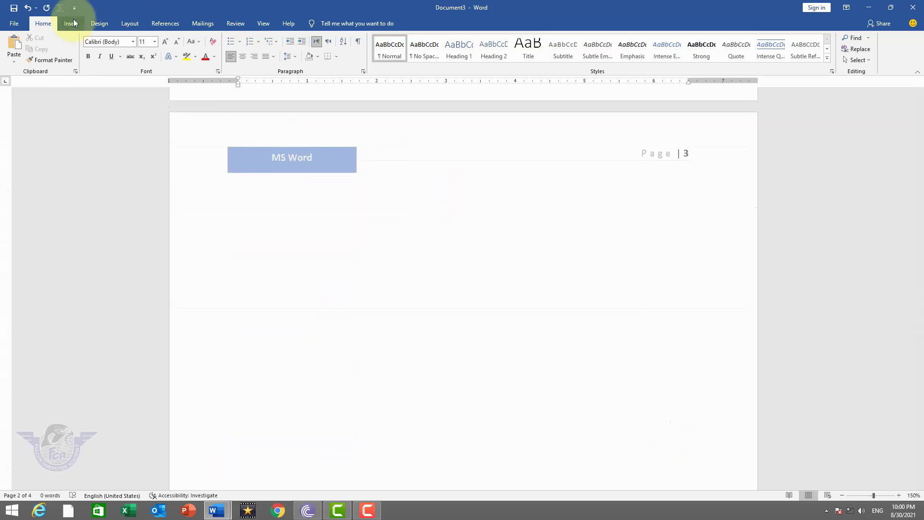
scroll(292, 113, down, 12)
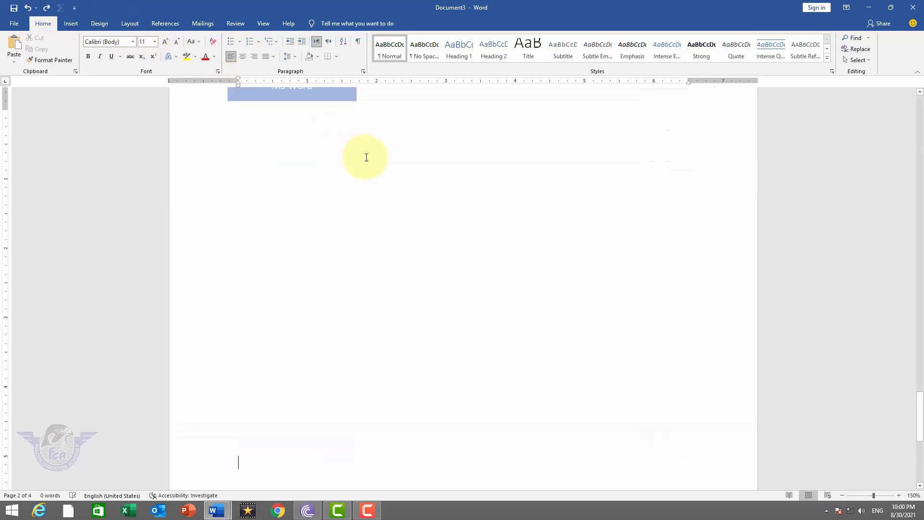
scroll(485, 188, up, 6)
scroll(487, 183, down, 5)
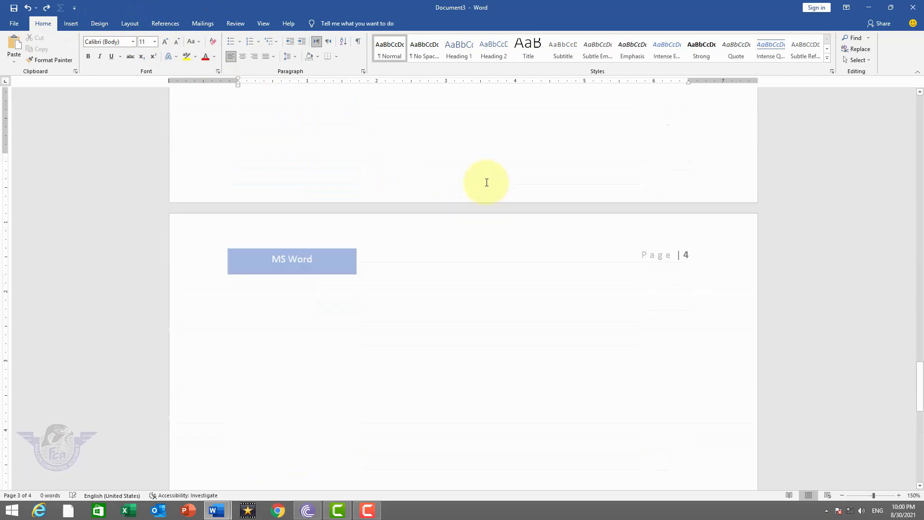
click(27, 8)
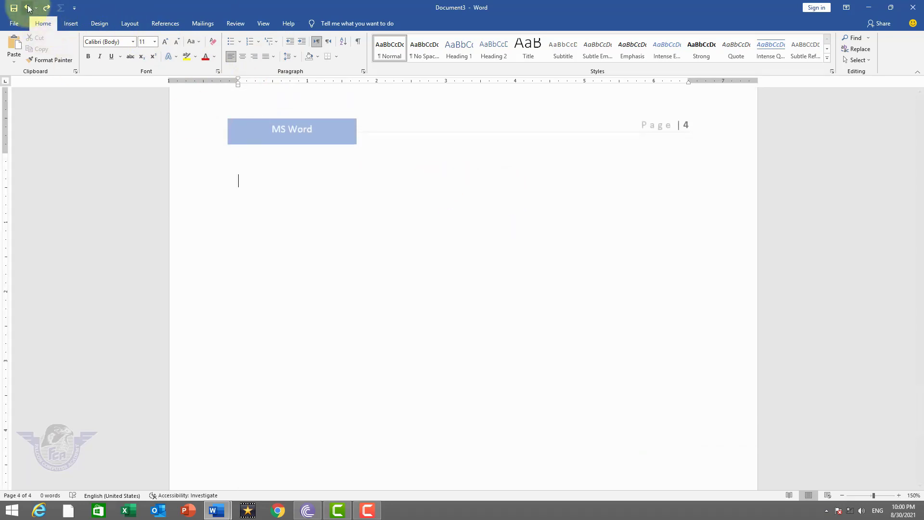
click(28, 9)
click(28, 8)
click(28, 9)
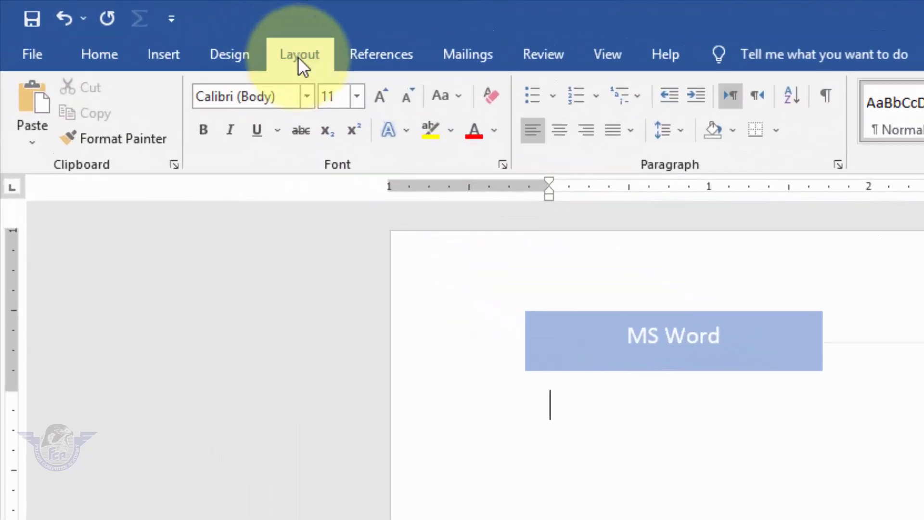
- Insert a Next Page section break in the body of the first page
click(137, 27)
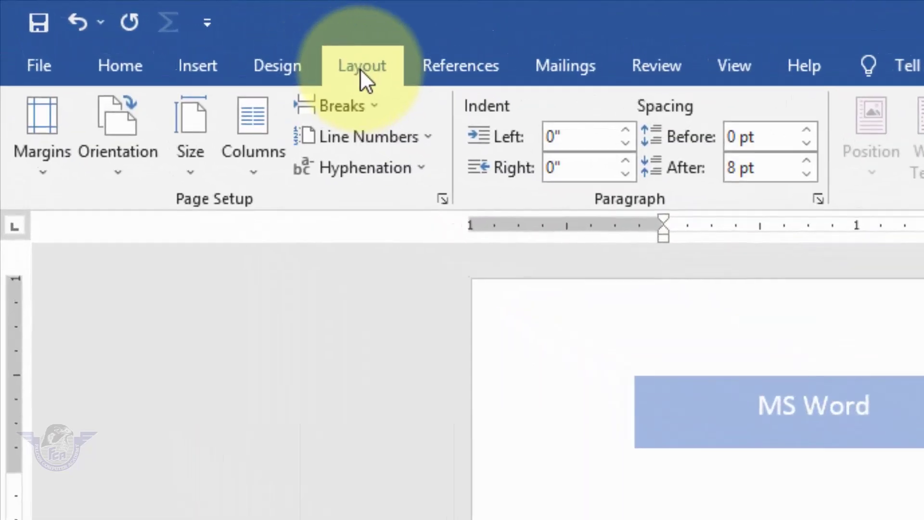
click(369, 103)
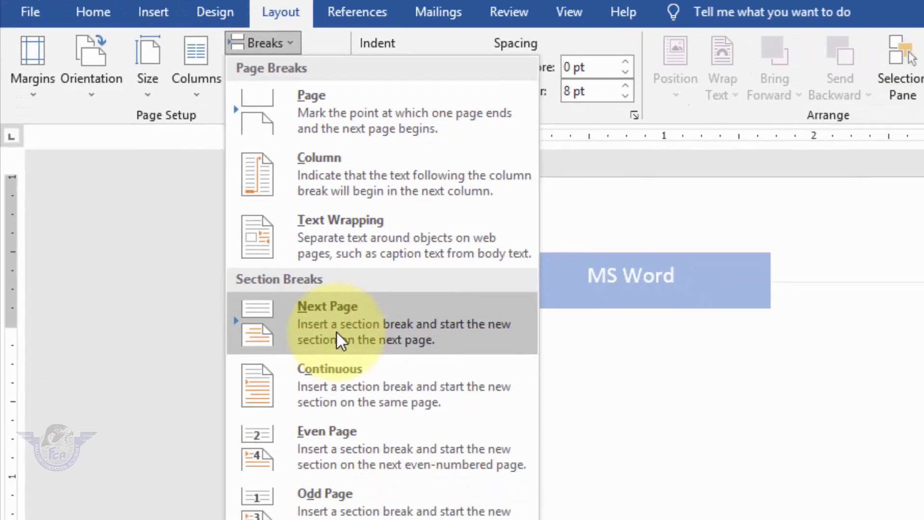
click(387, 427)
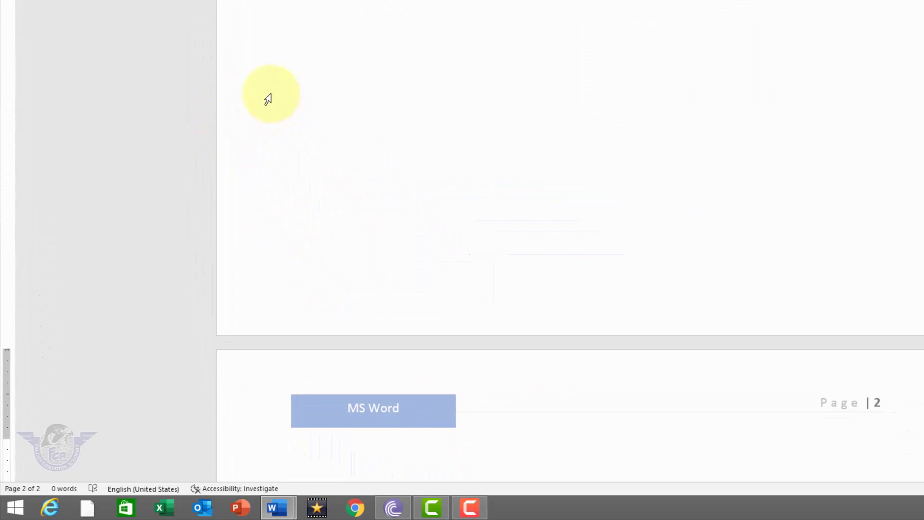
- Open the section 2 header on page 2 and turn off its Link to Previous option
scroll(496, 406, down, 3)
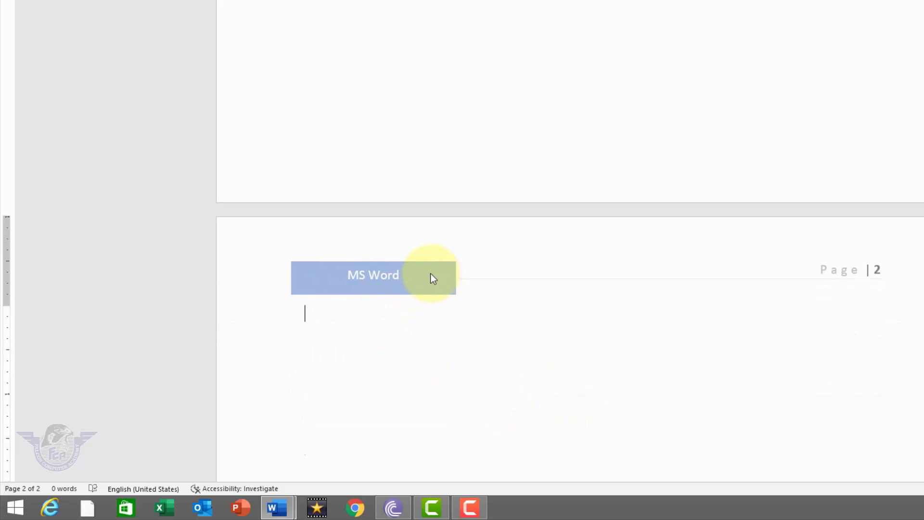
double_click(463, 246)
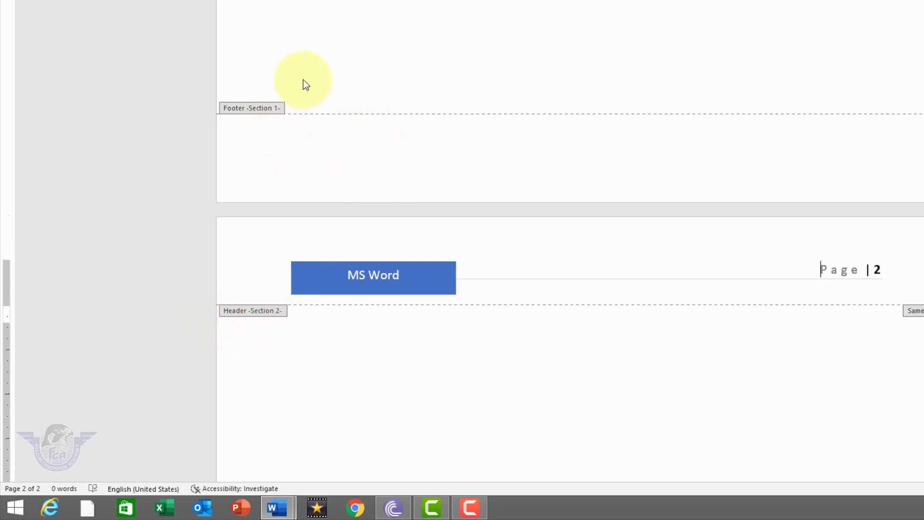
scroll(303, 81, up, 10)
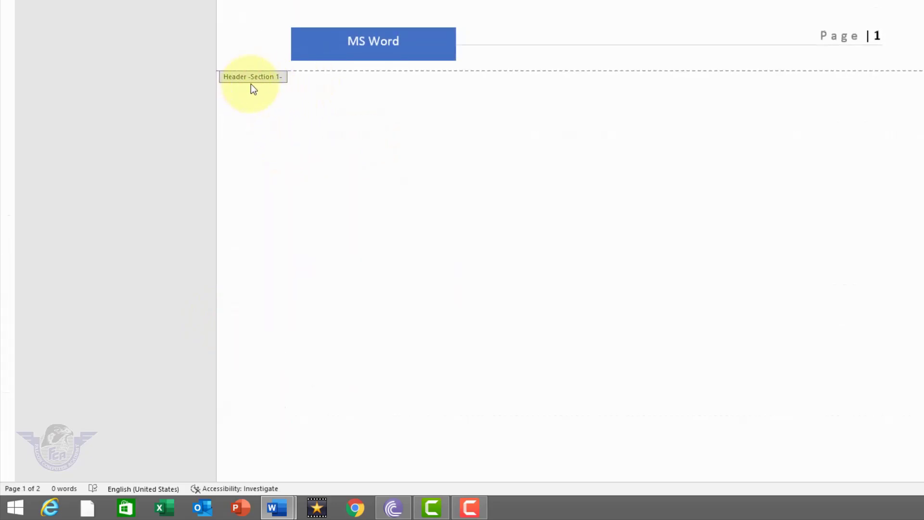
scroll(351, 159, down, 10)
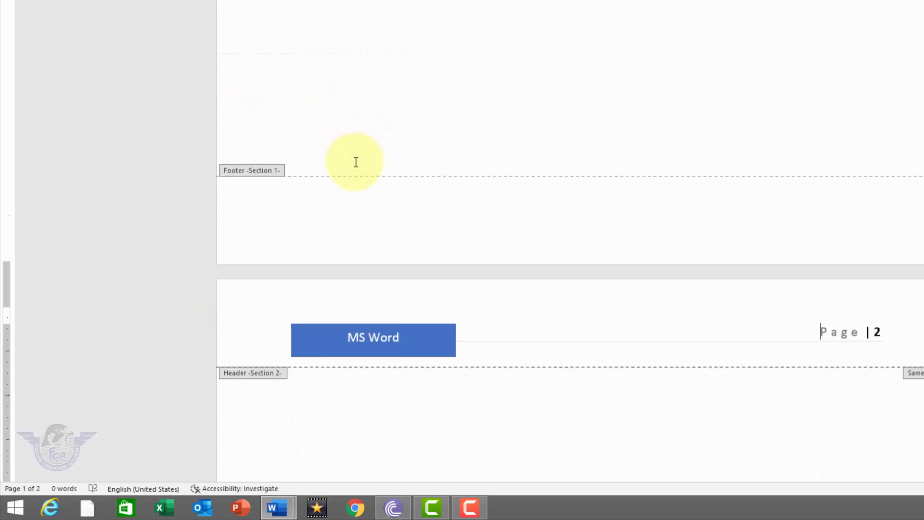
scroll(356, 162, down, 4)
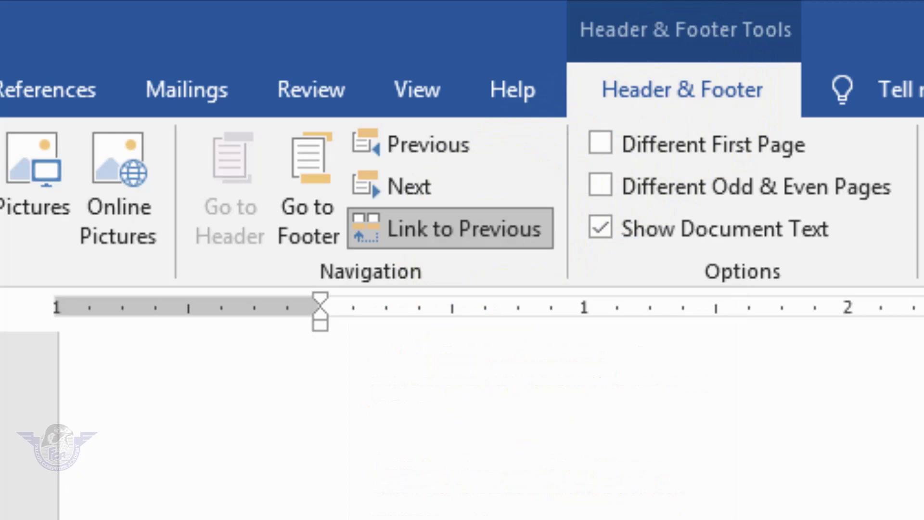
click(475, 243)
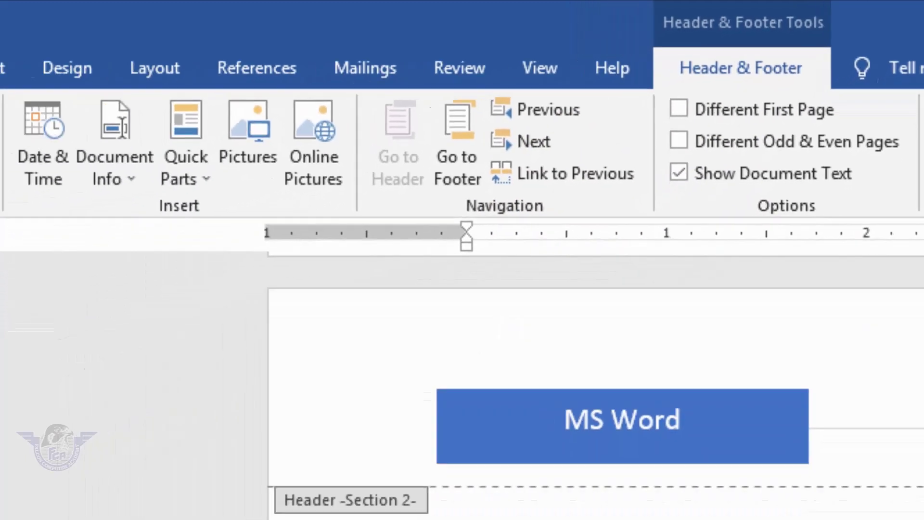
- Fill the section 2 header rectangle with green, relabel it "MS Excel" and return to the document body
click(753, 391)
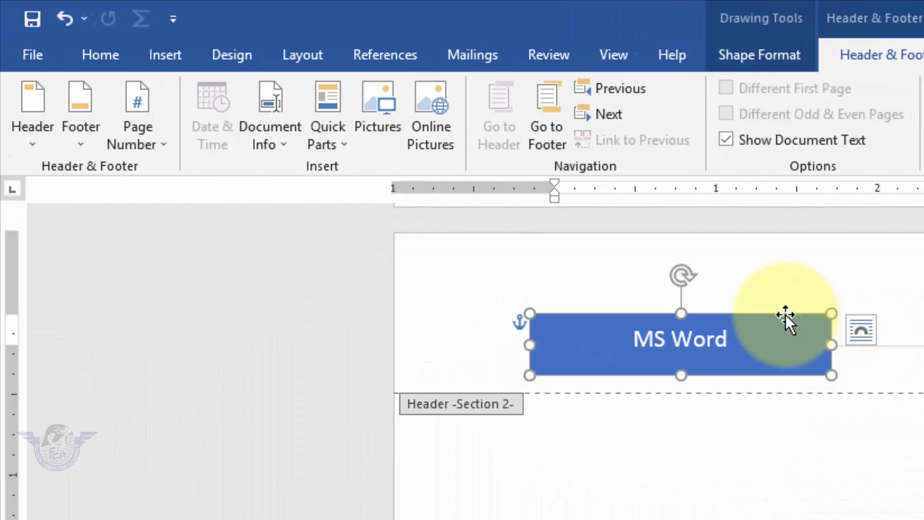
click(769, 51)
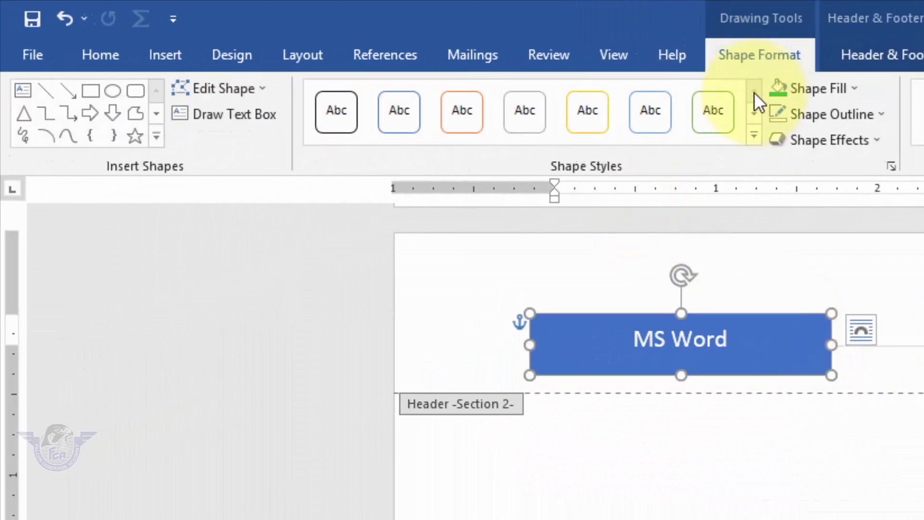
click(780, 89)
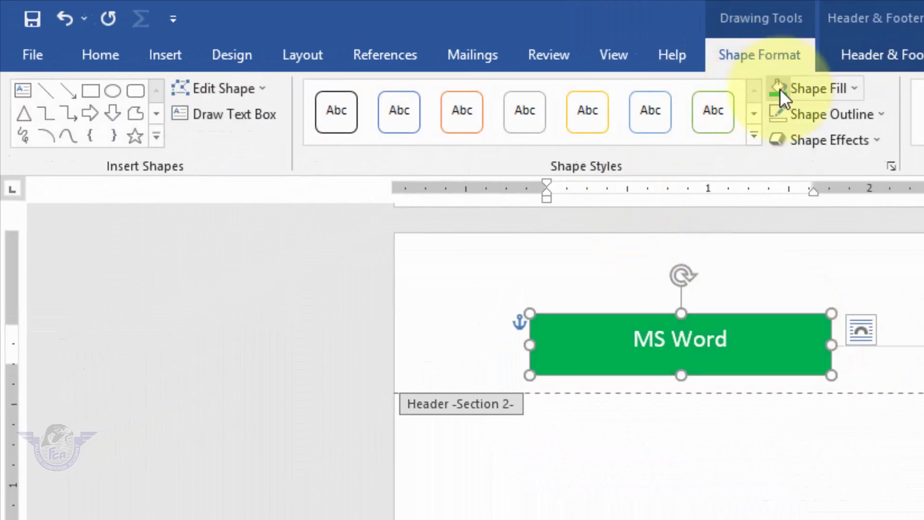
click(691, 343)
key(ctrl+a)
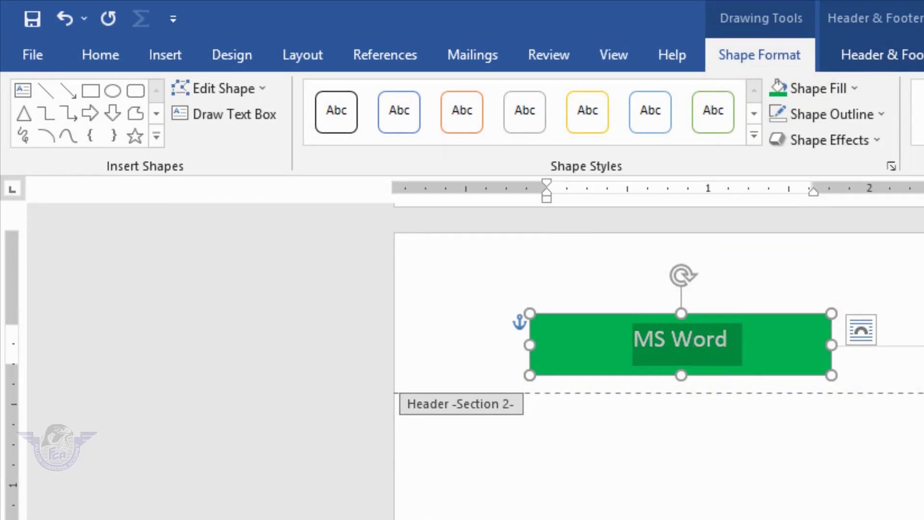
text(MS Excel)
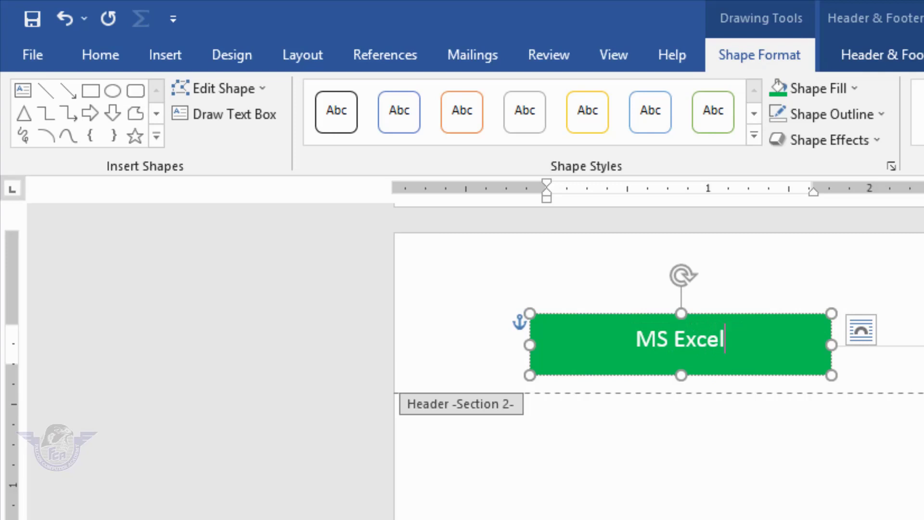
double_click(800, 516)
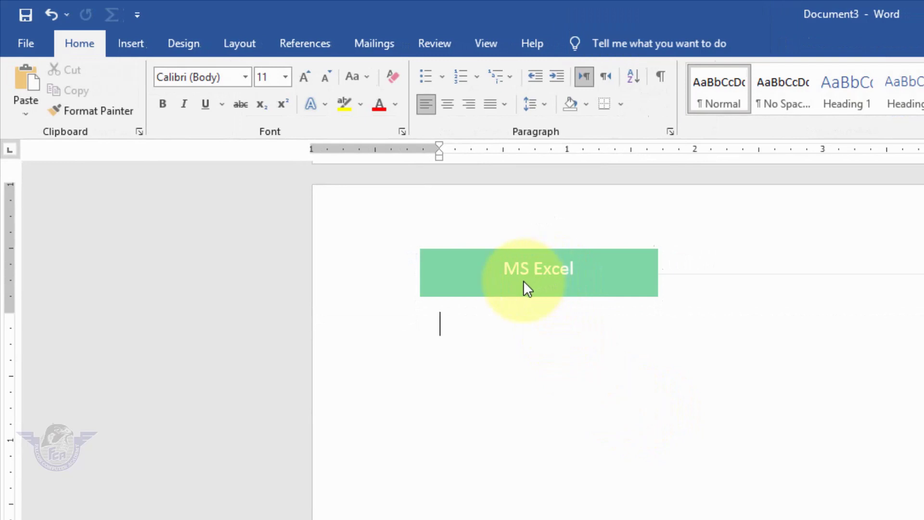
- Insert a Next Page section break in the body of page 2, under the "MS Excel" header
scroll(554, 313, up, 10)
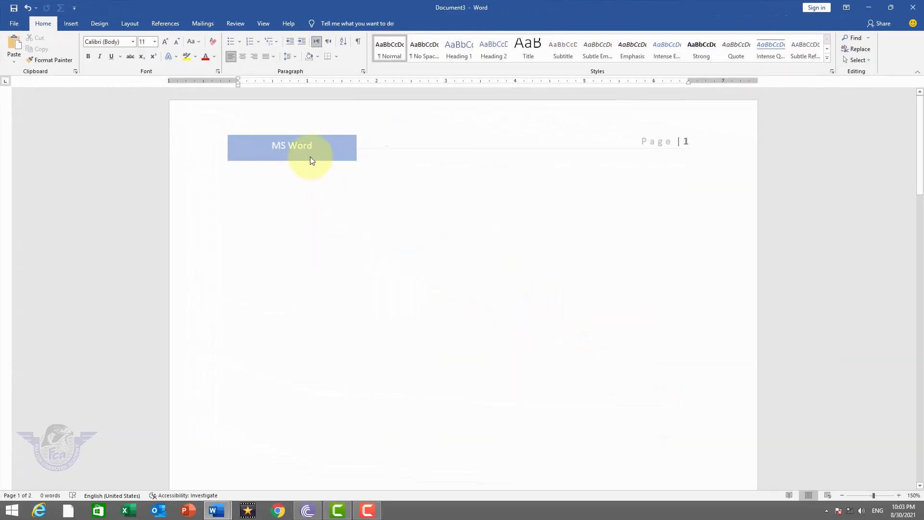
scroll(310, 156, down, 9)
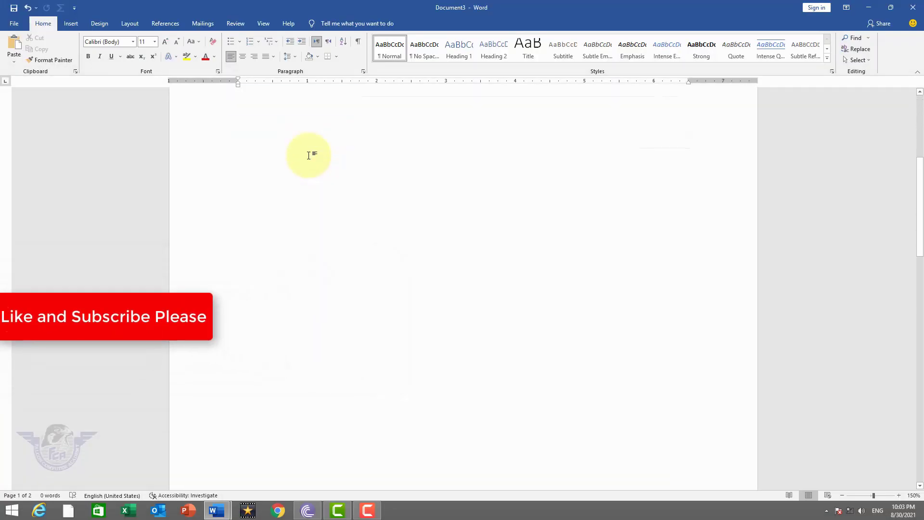
scroll(310, 156, down, 4)
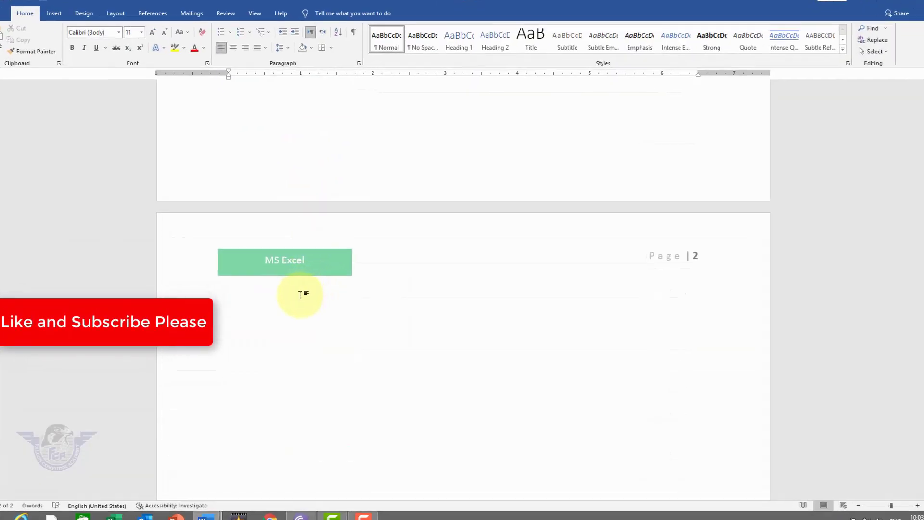
click(260, 300)
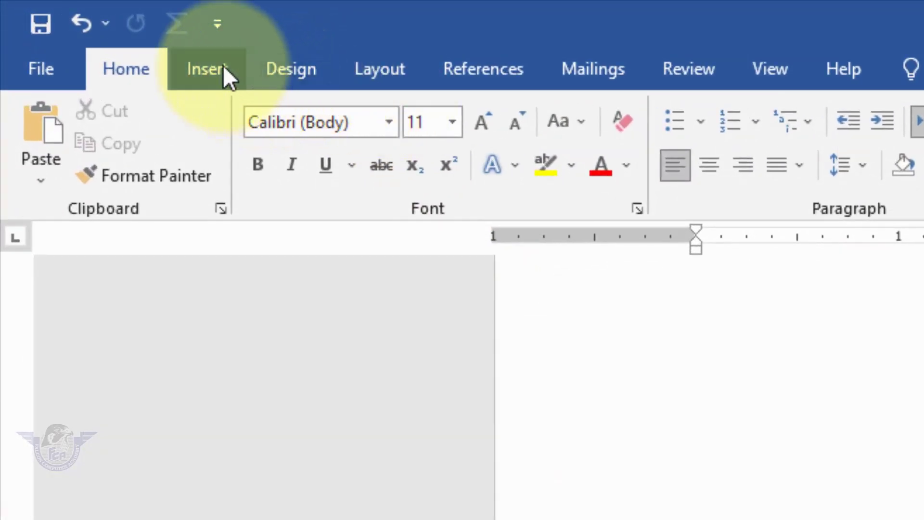
click(220, 65)
click(389, 70)
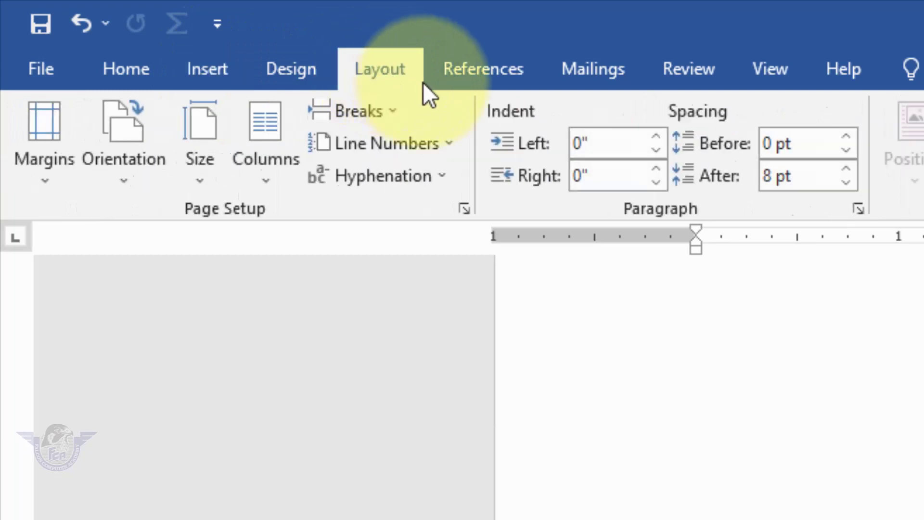
click(395, 120)
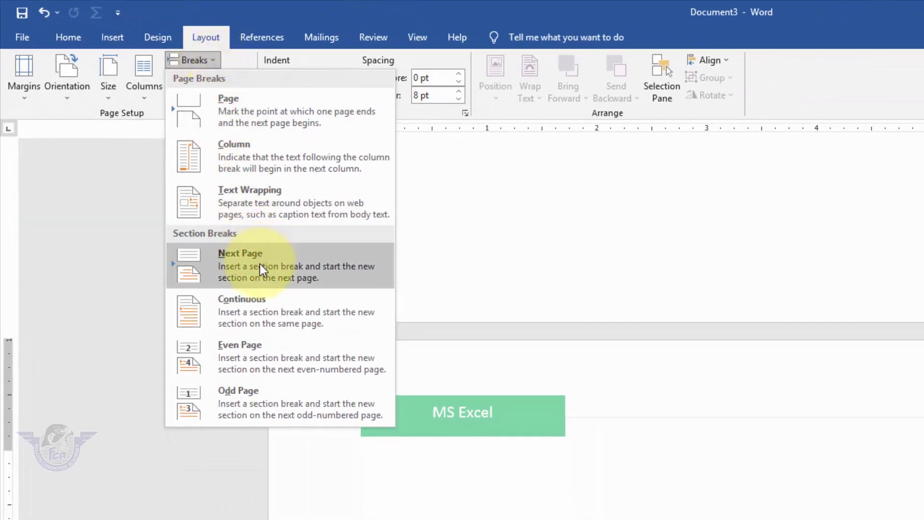
click(260, 267)
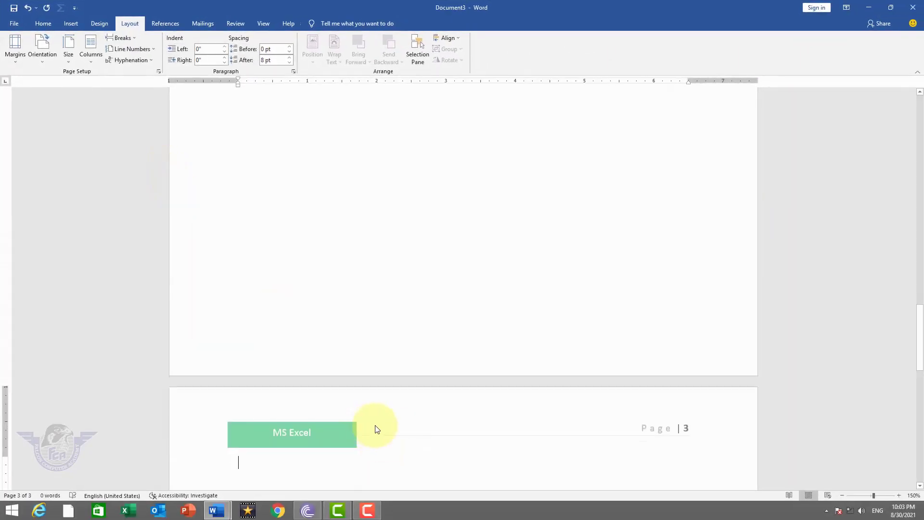
- Turn off Link to Previous for the section 3 header and fill its rectangle with standard orange
double_click(375, 426)
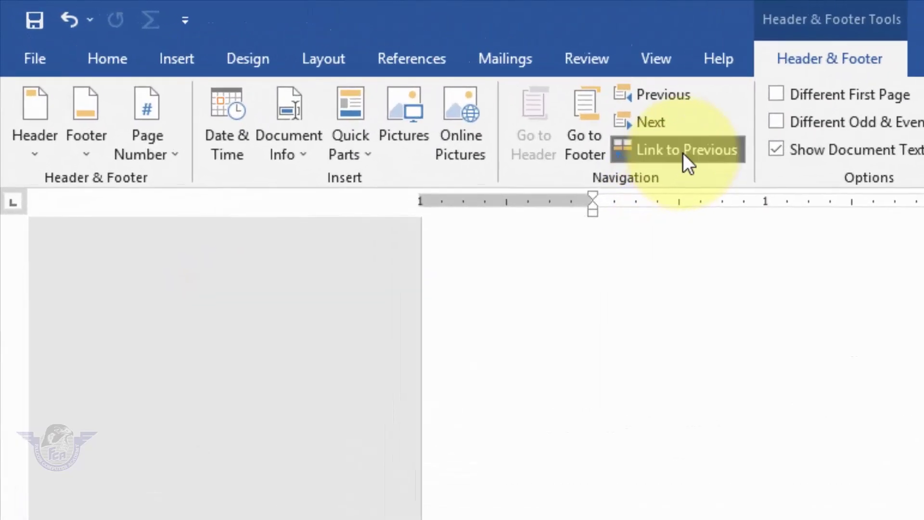
click(683, 151)
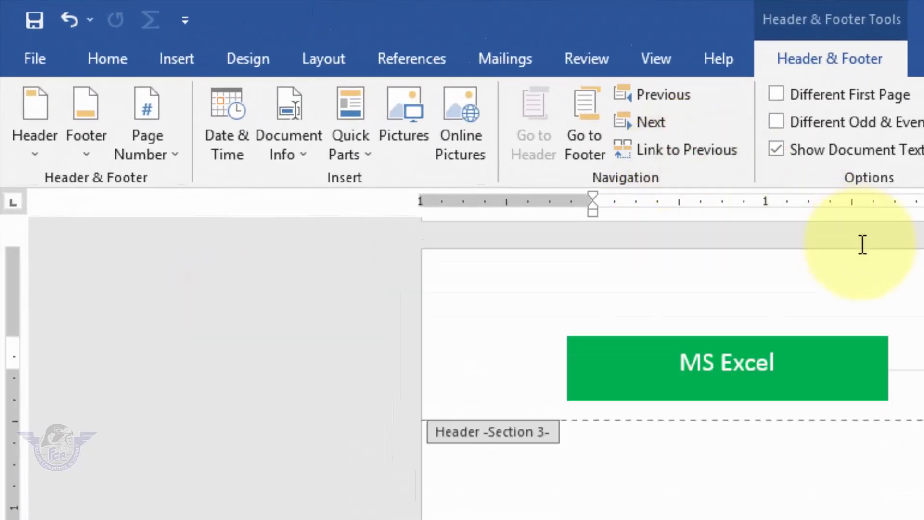
click(834, 339)
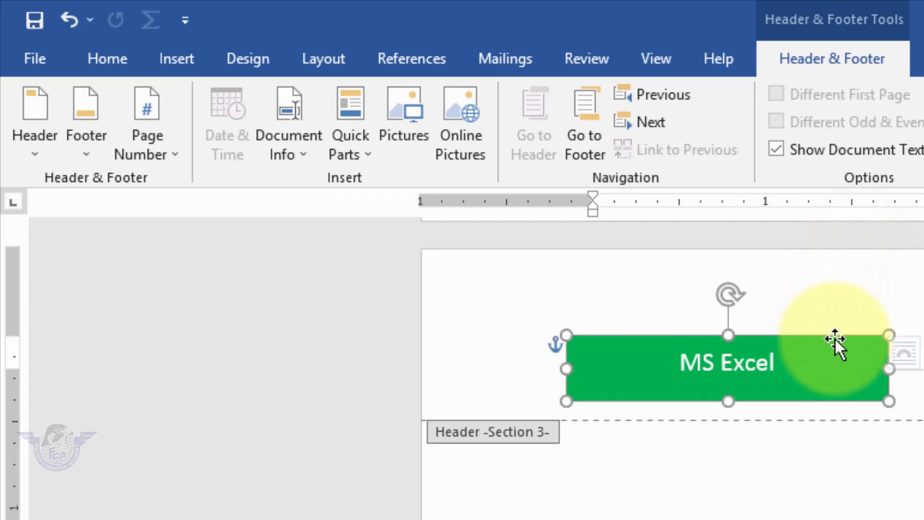
click(795, 55)
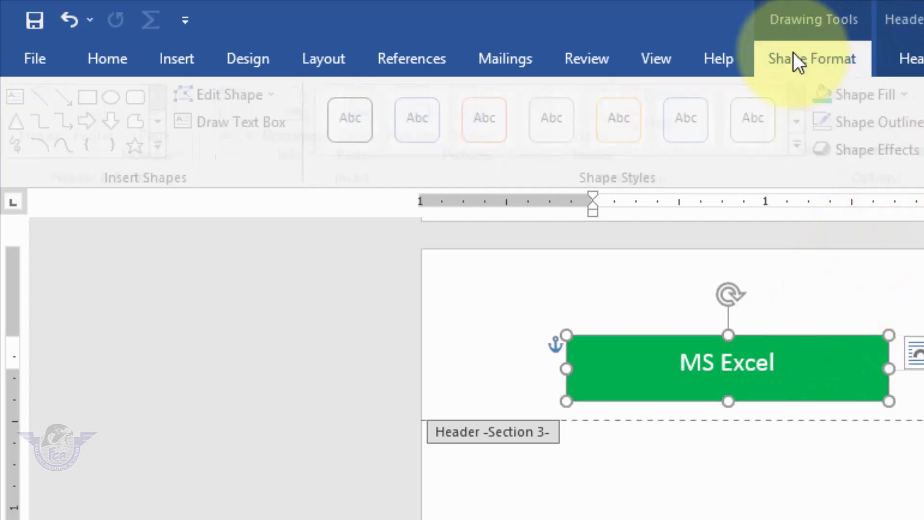
click(893, 93)
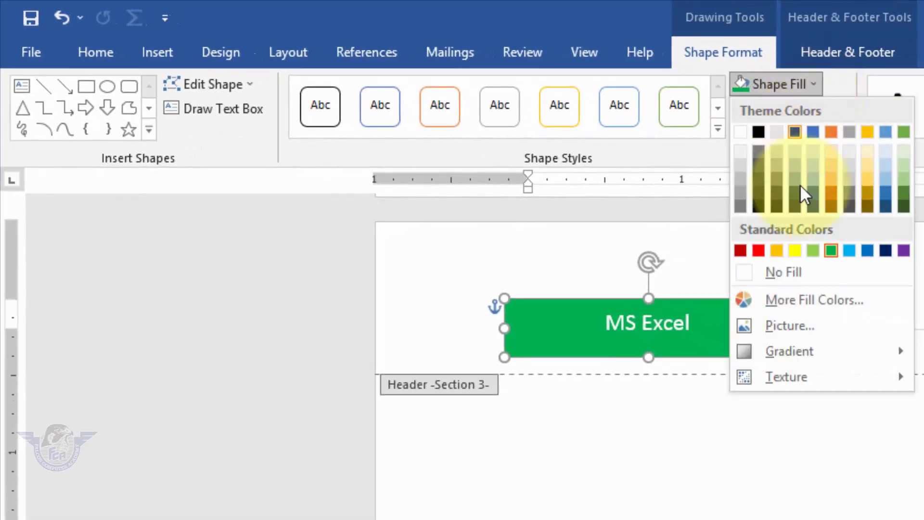
click(776, 250)
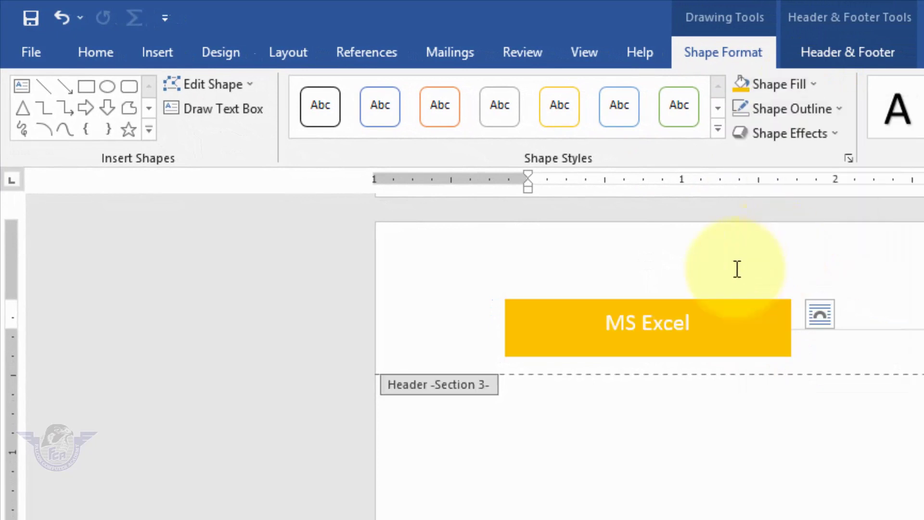
- Relabel the section 3 header rectangle "MS PowerPoint" and return to the document body
click(665, 315)
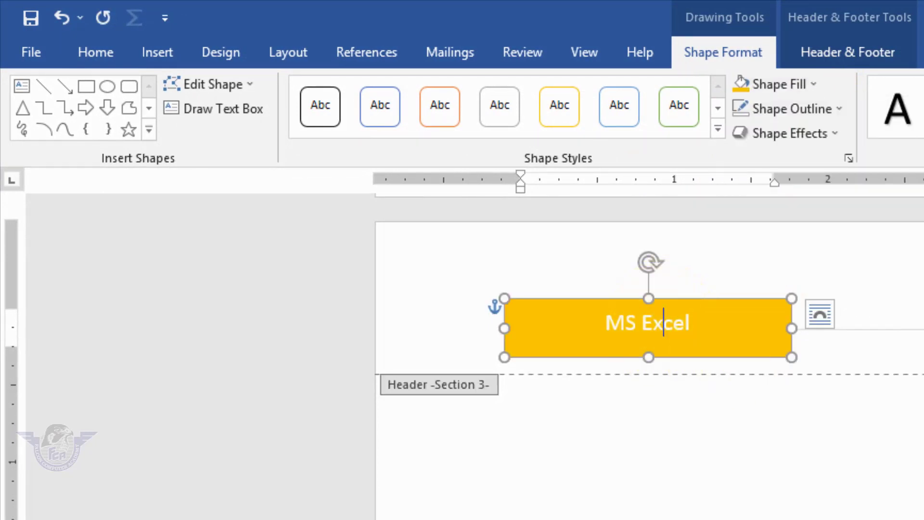
key(ctrl+a)
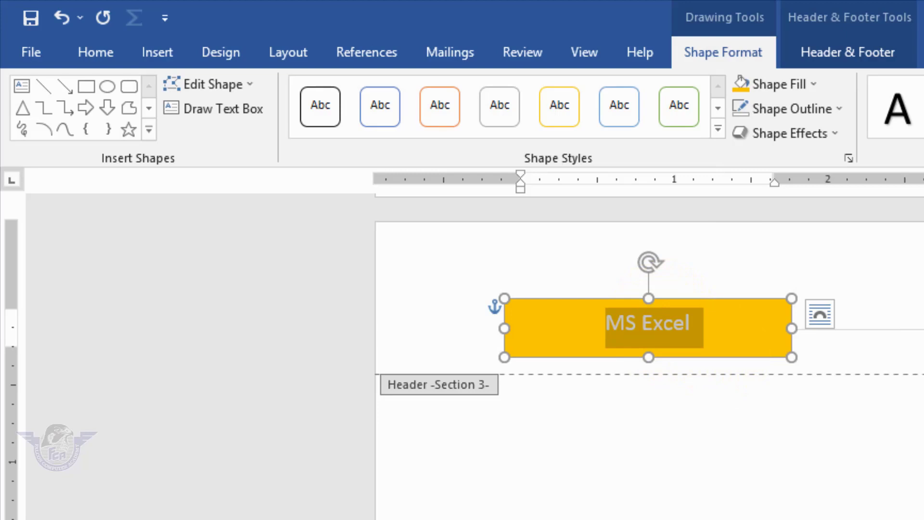
text(MS PowerPoint)
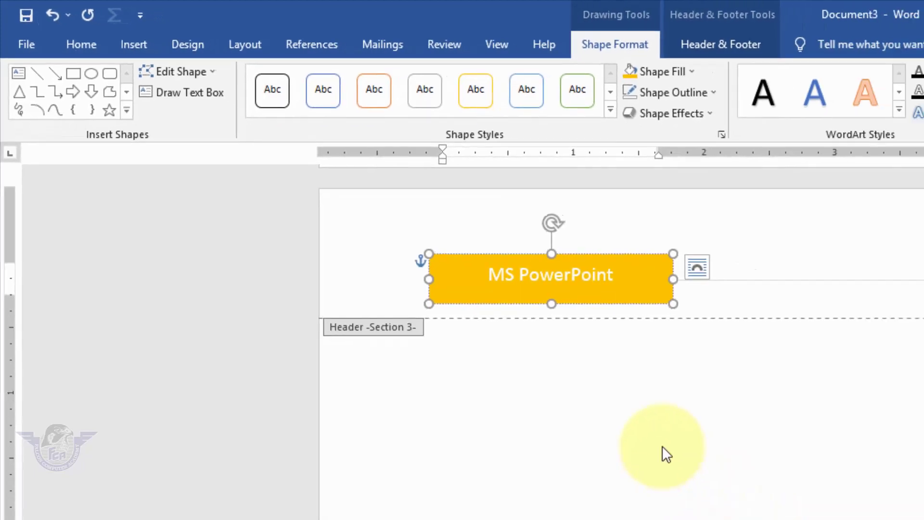
double_click(458, 303)
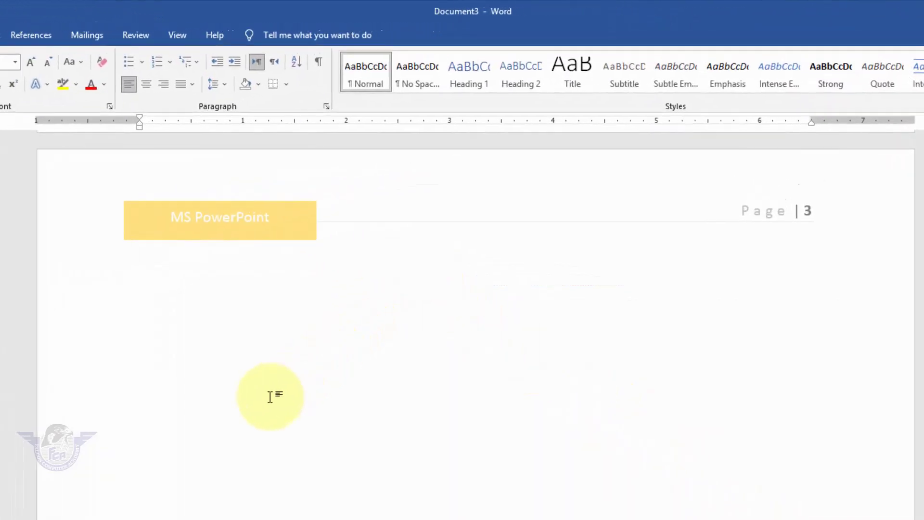
scroll(245, 415, up, 20)
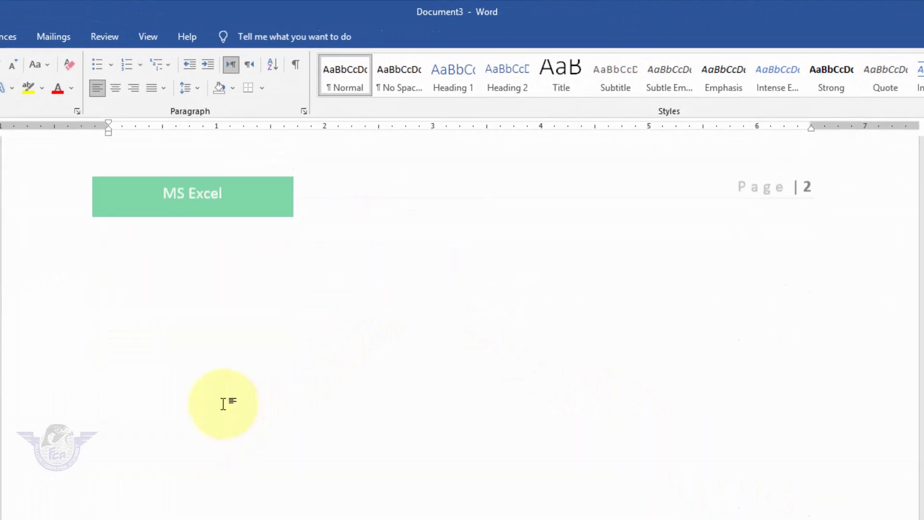
double_click(222, 403)
scroll(218, 397, up, 5)
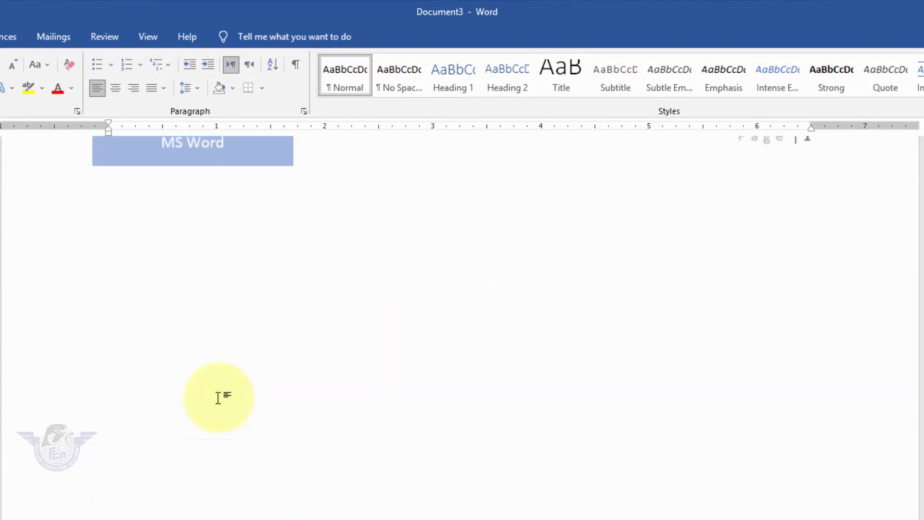